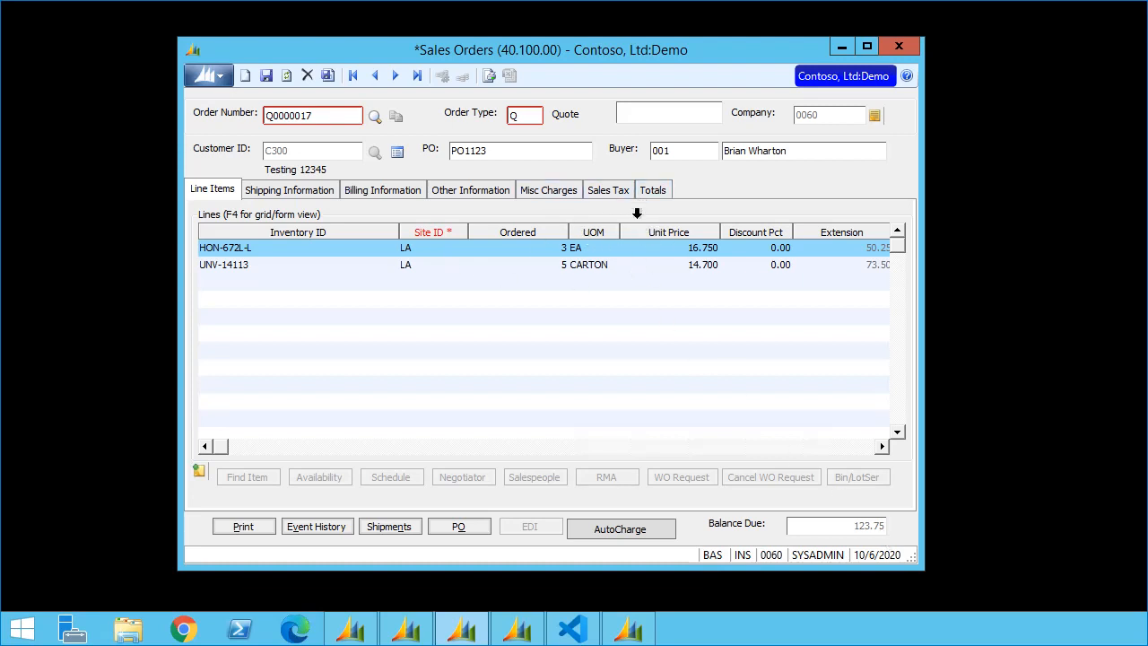
# Step: Show the Totals for quote Q0000017, with order total and balance due at 123.75
pyautogui.click(662, 191)
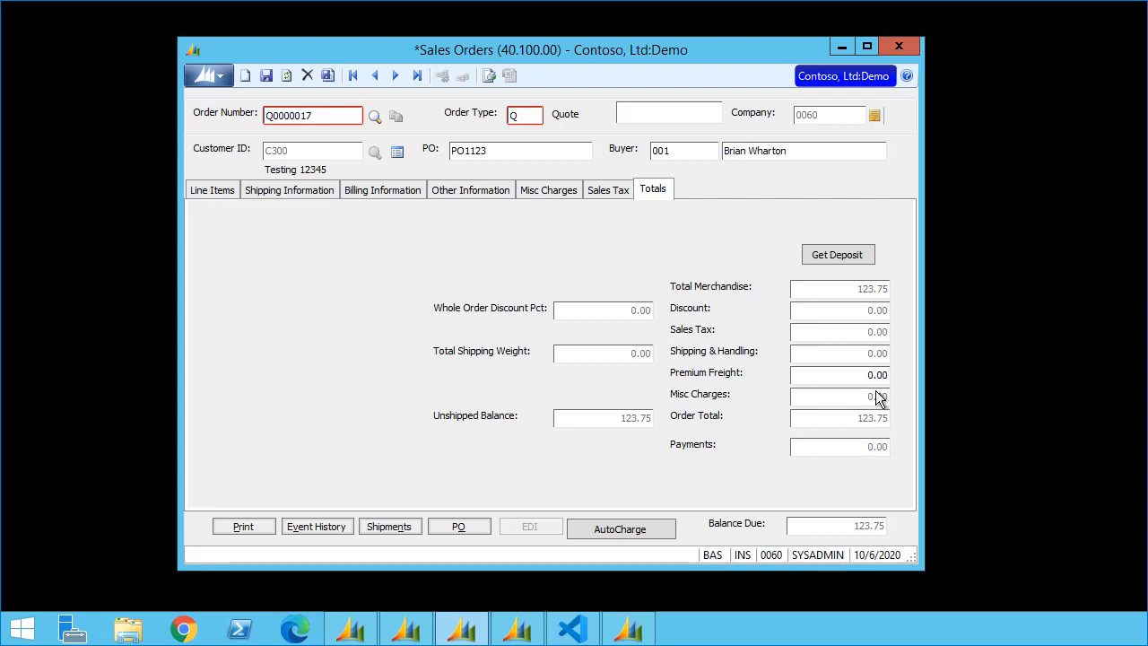
# Step: Open the deposit payment request and check the email address field, removing stray characters
pyautogui.click(835, 257)
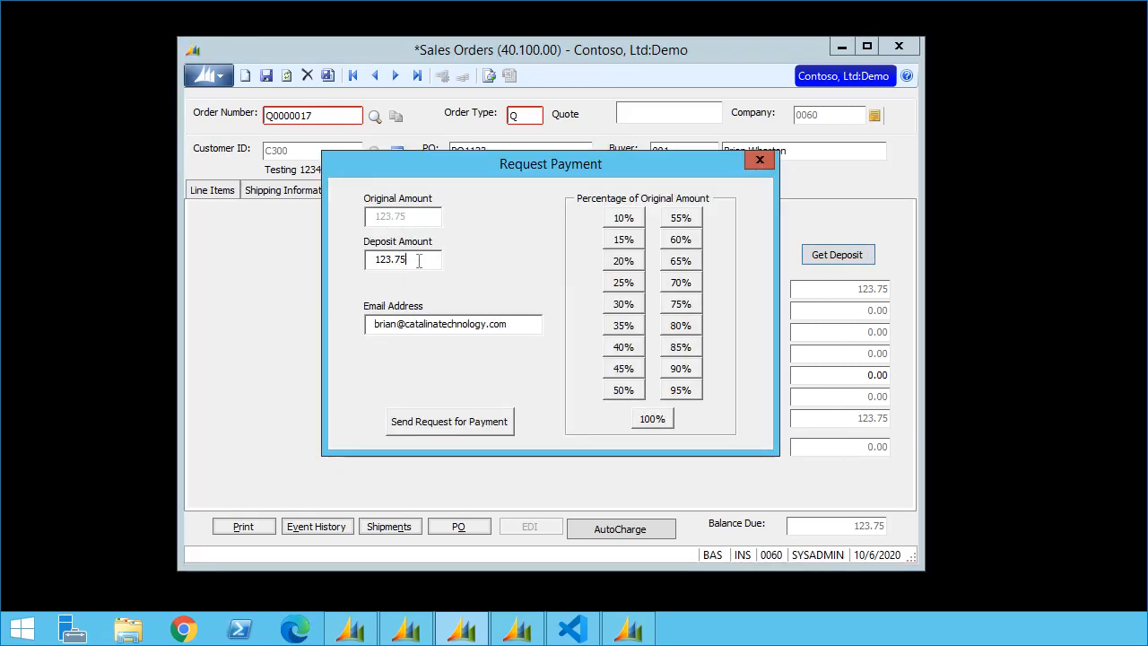
pyautogui.click(430, 325)
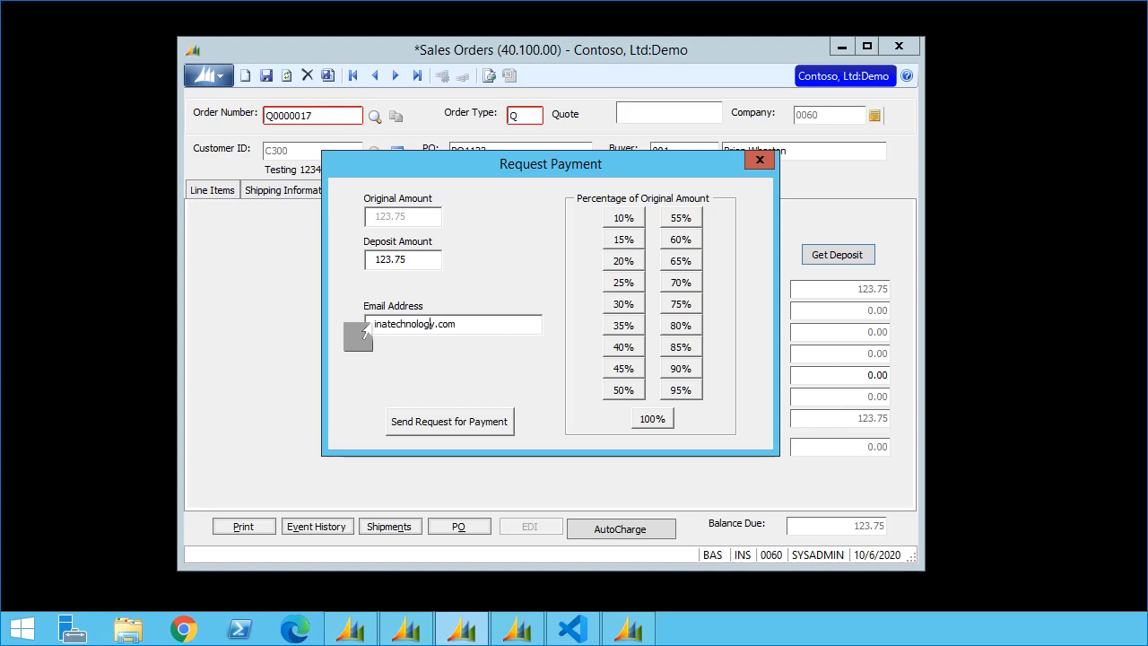
pyautogui.press('Home')
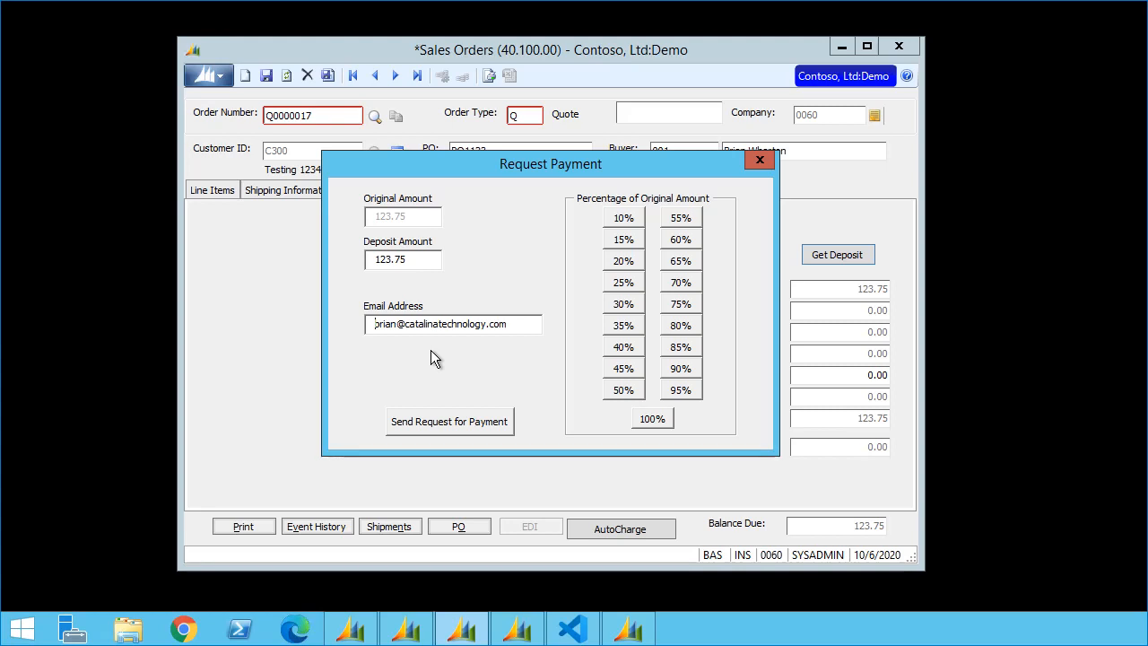
pyautogui.write('aaaaa')
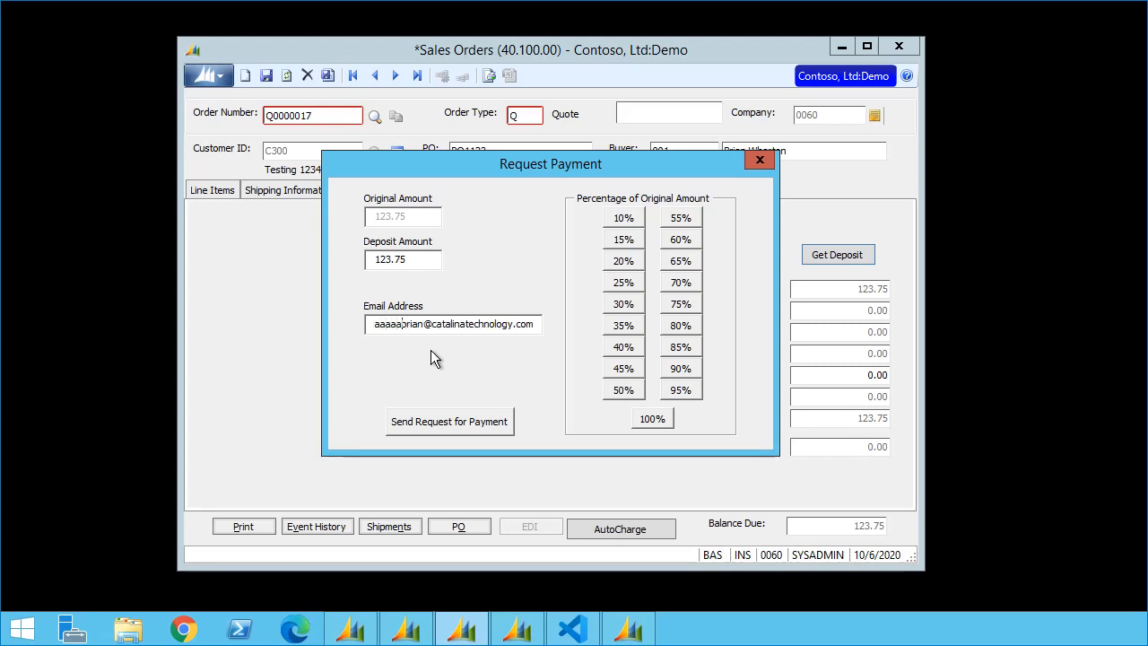
pyautogui.press('BackSpace')
pyautogui.press('BackSpace')
pyautogui.press('BackSpace')
pyautogui.press('BackSpace')
pyautogui.press('BackSpace')
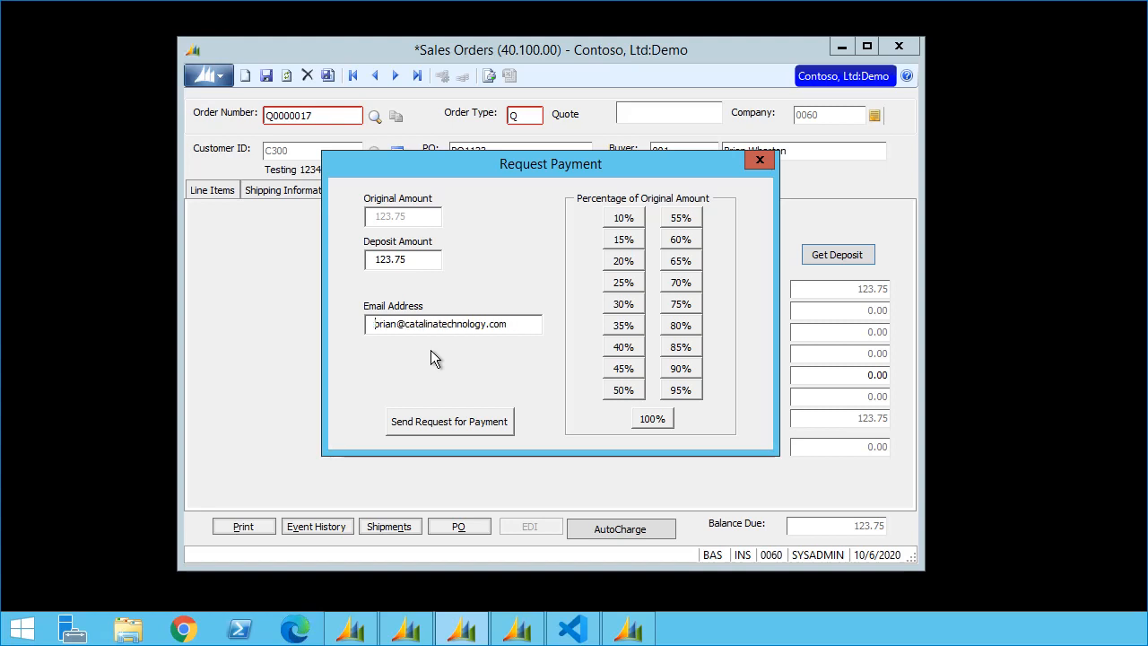
# Step: Replace the 123.75 deposit amount with 10
pyautogui.click(429, 261)
pyautogui.doubleClick(429, 260)
pyautogui.write('10')
# Step: Try the 20%, 30%, 25% and 100% deposit options, finishing on 20% for 24.75
pyautogui.click(628, 262)
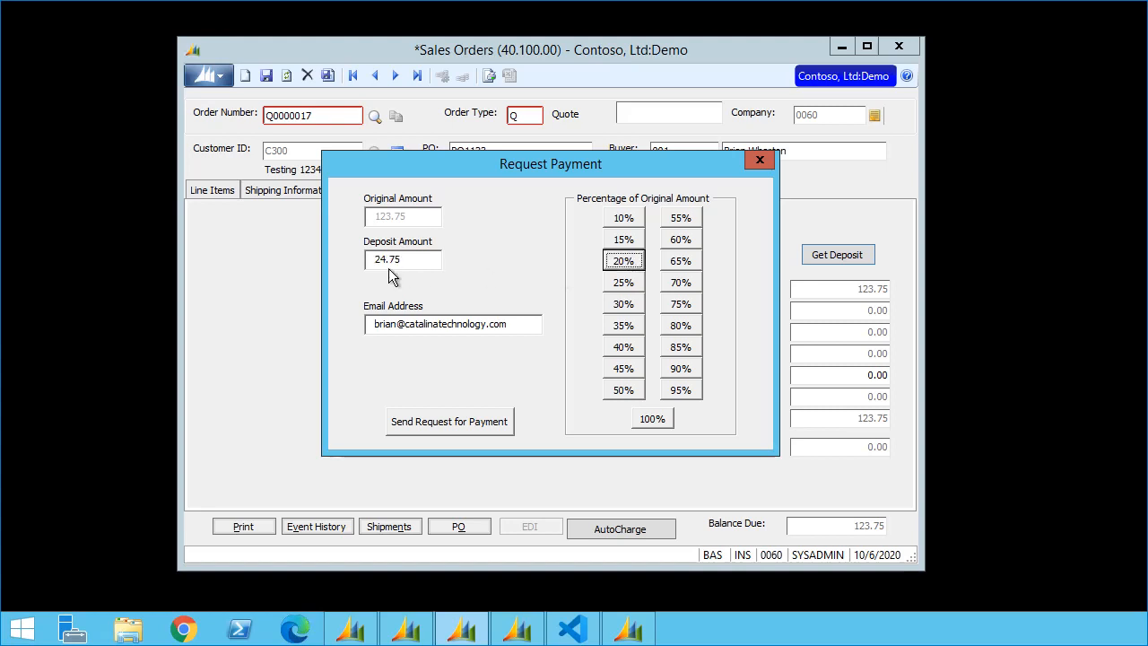
pyautogui.click(631, 308)
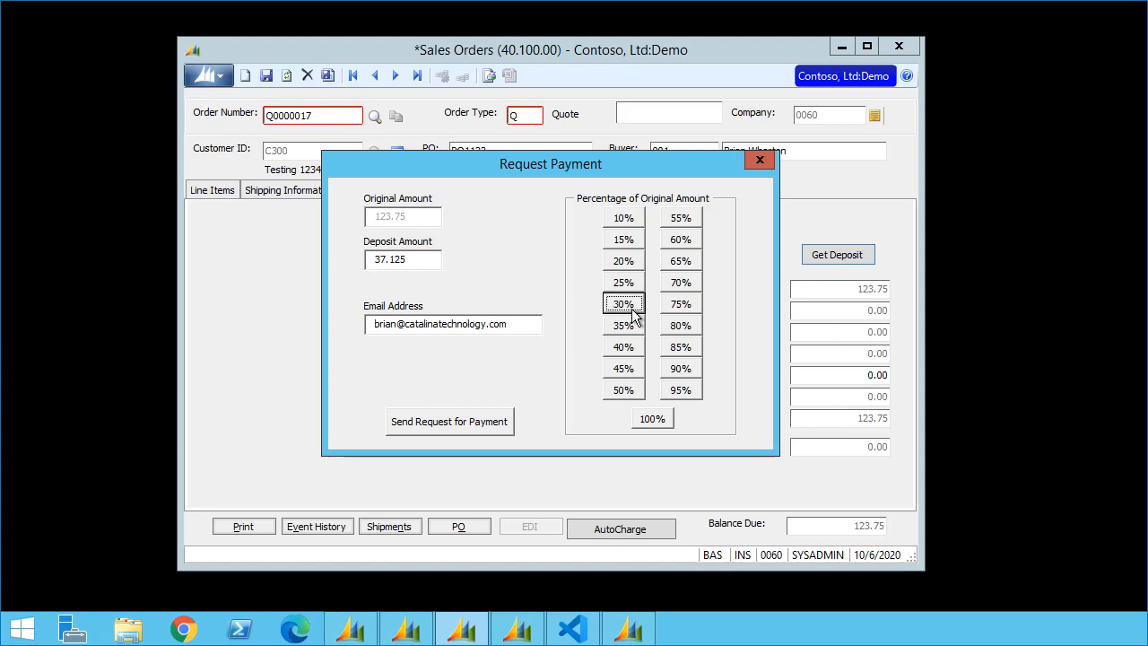
pyautogui.click(624, 284)
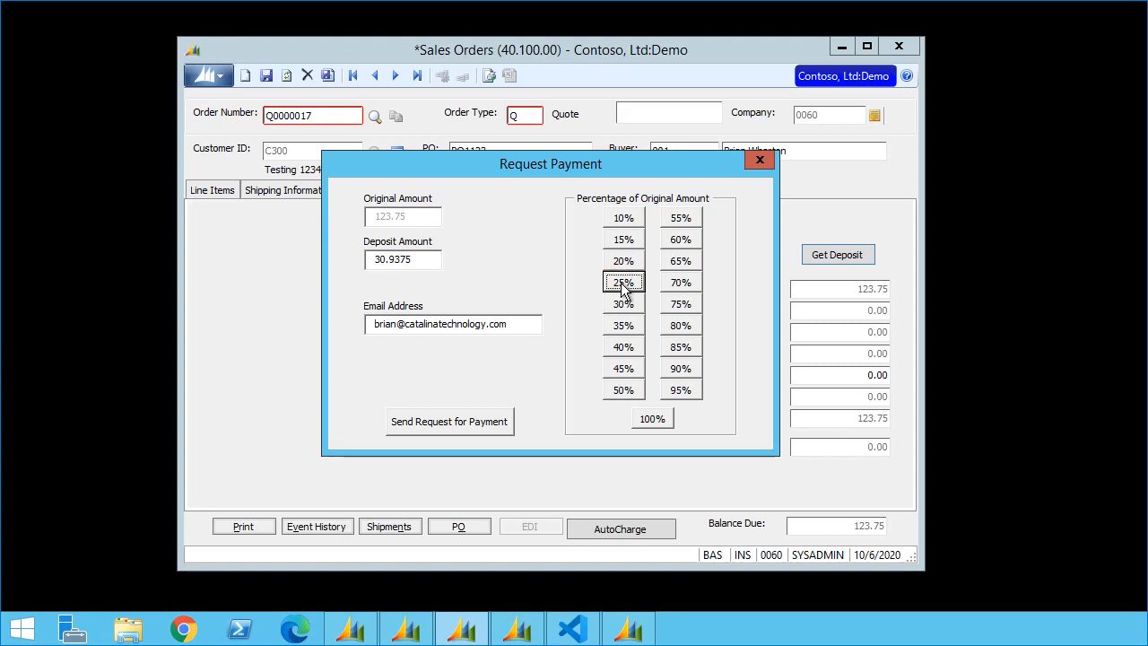
pyautogui.click(619, 268)
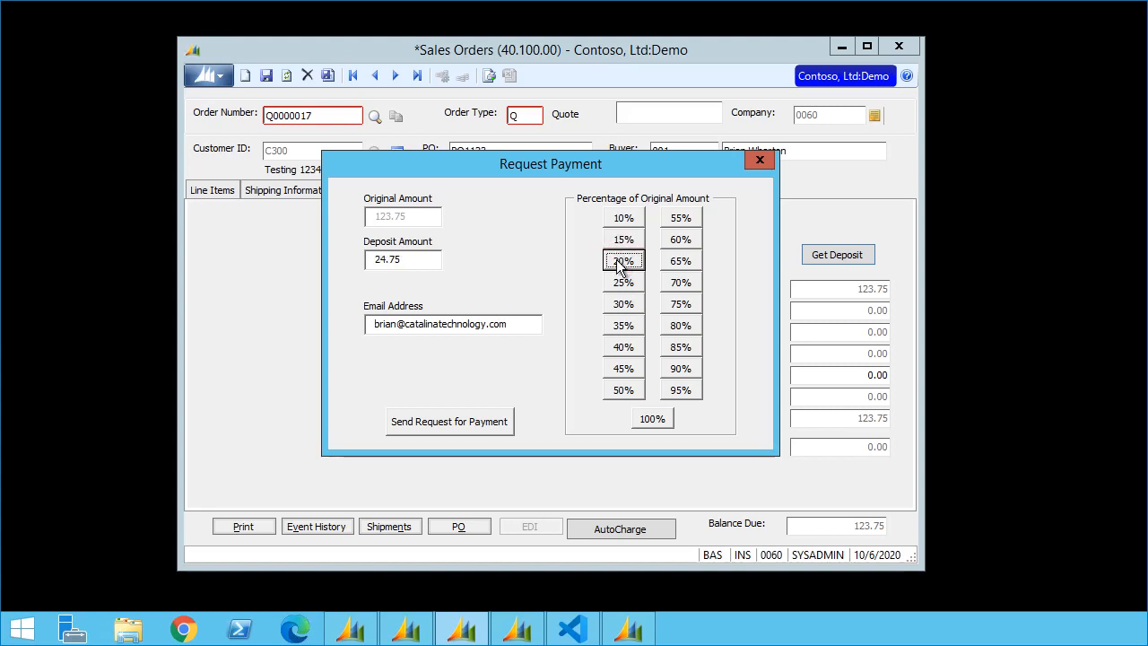
pyautogui.click(641, 424)
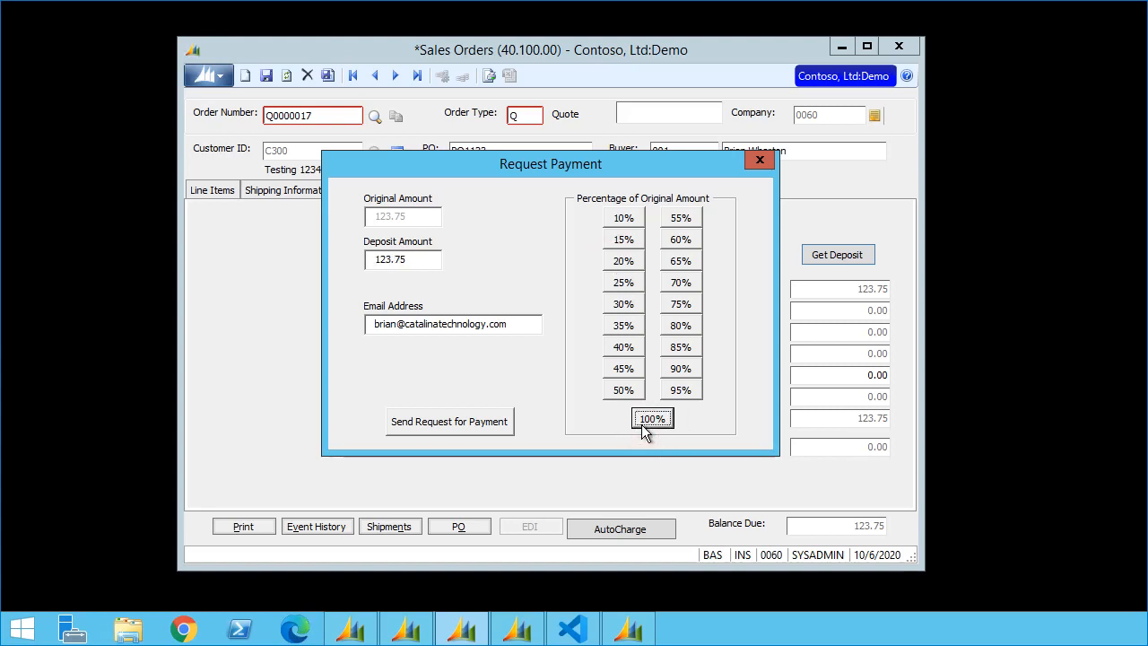
pyautogui.click(620, 268)
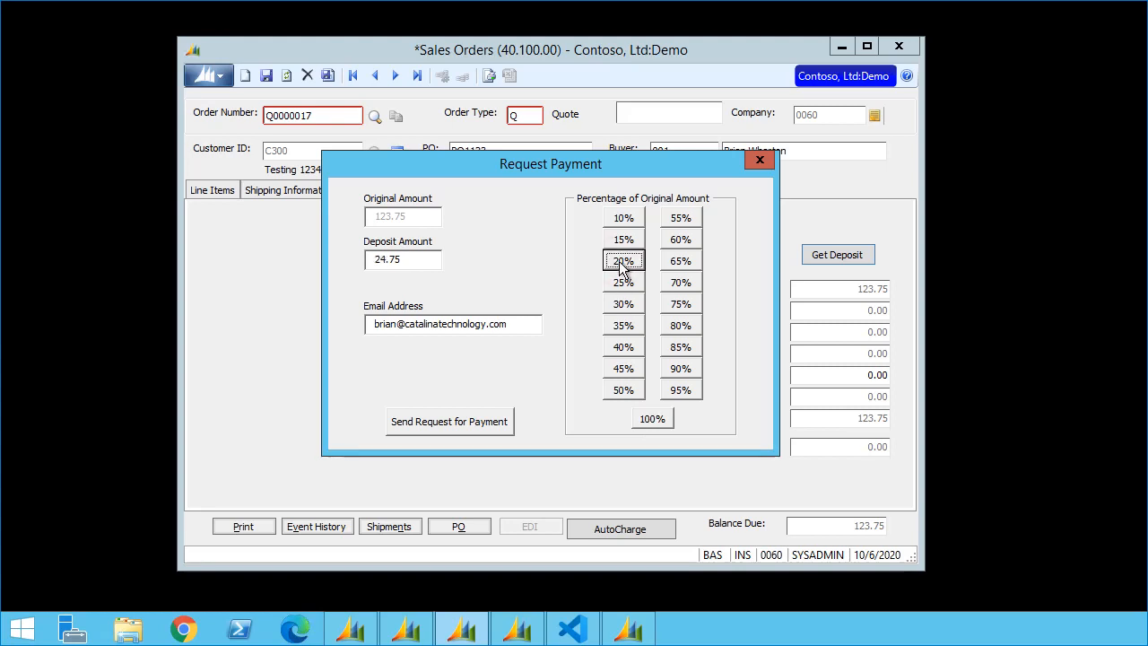
# Step: Send the 24.75 deposit payment request by email and dismiss the confirmation message
pyautogui.click(459, 420)
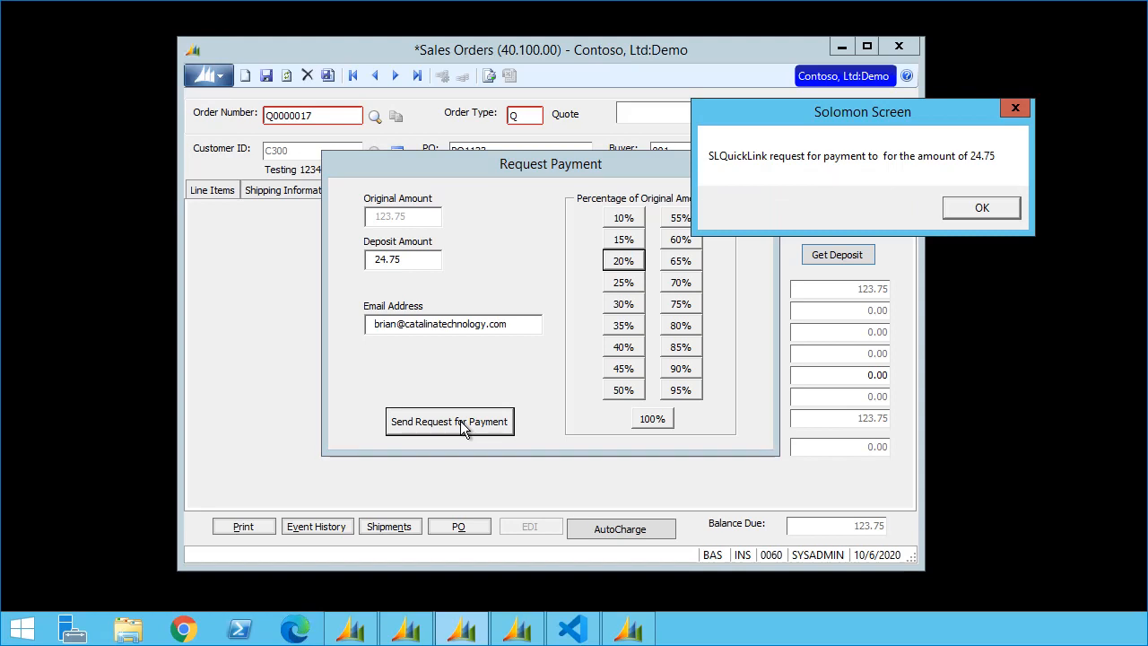
pyautogui.click(993, 208)
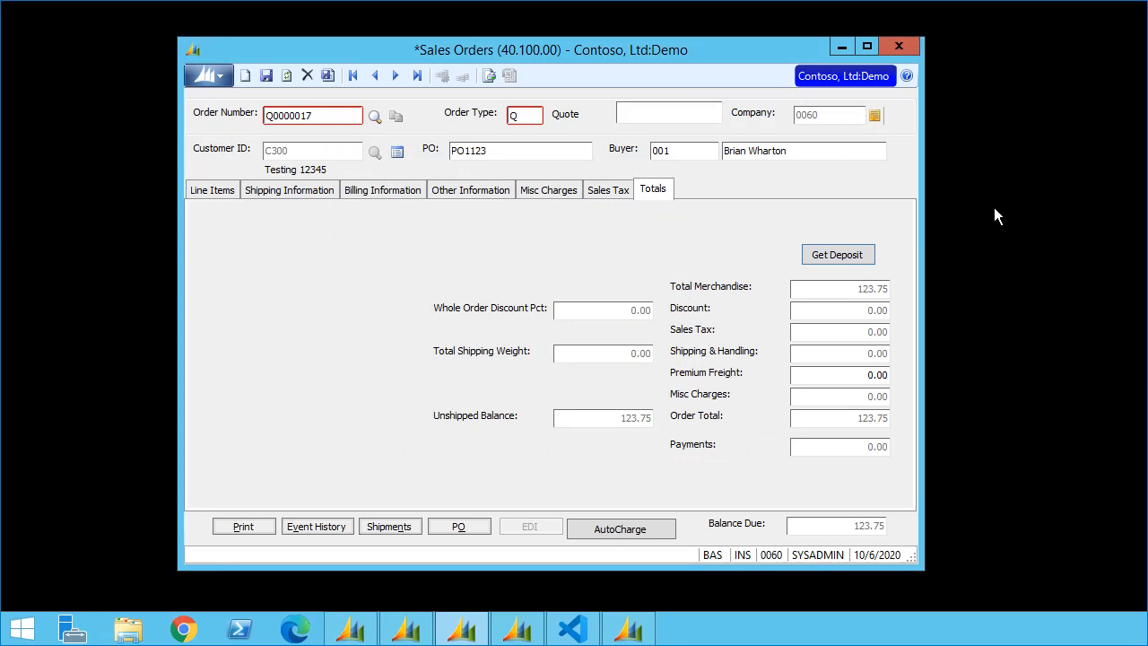
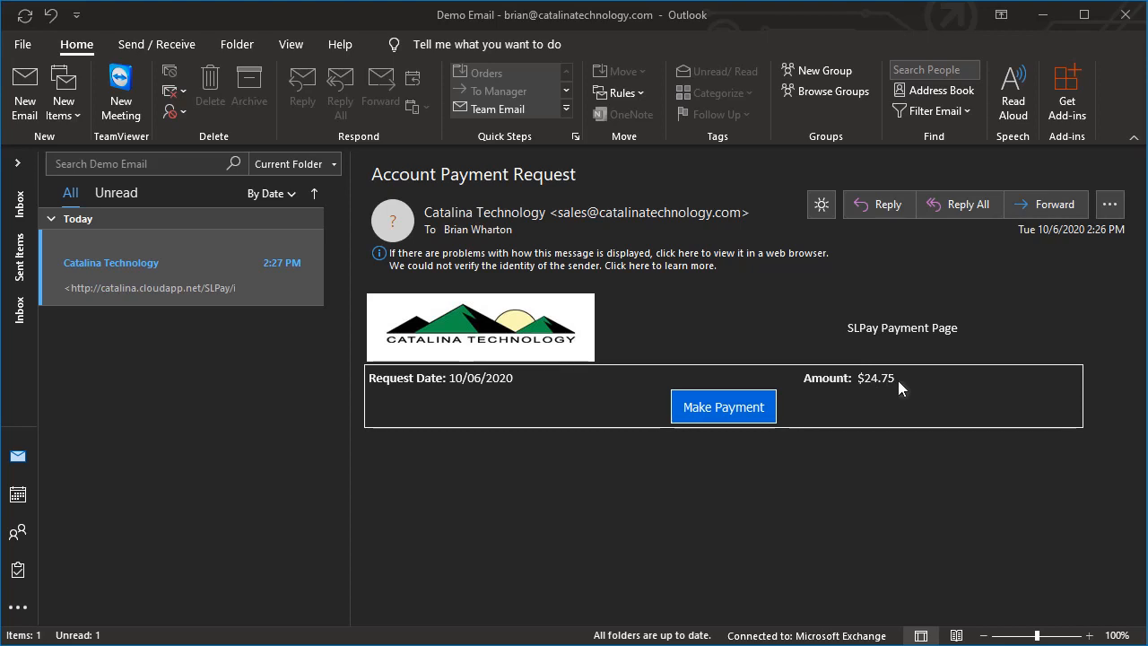
# Step: Follow the Make Payment link in the payment request email to open the $24.75 SLPay page
pyautogui.click(704, 412)
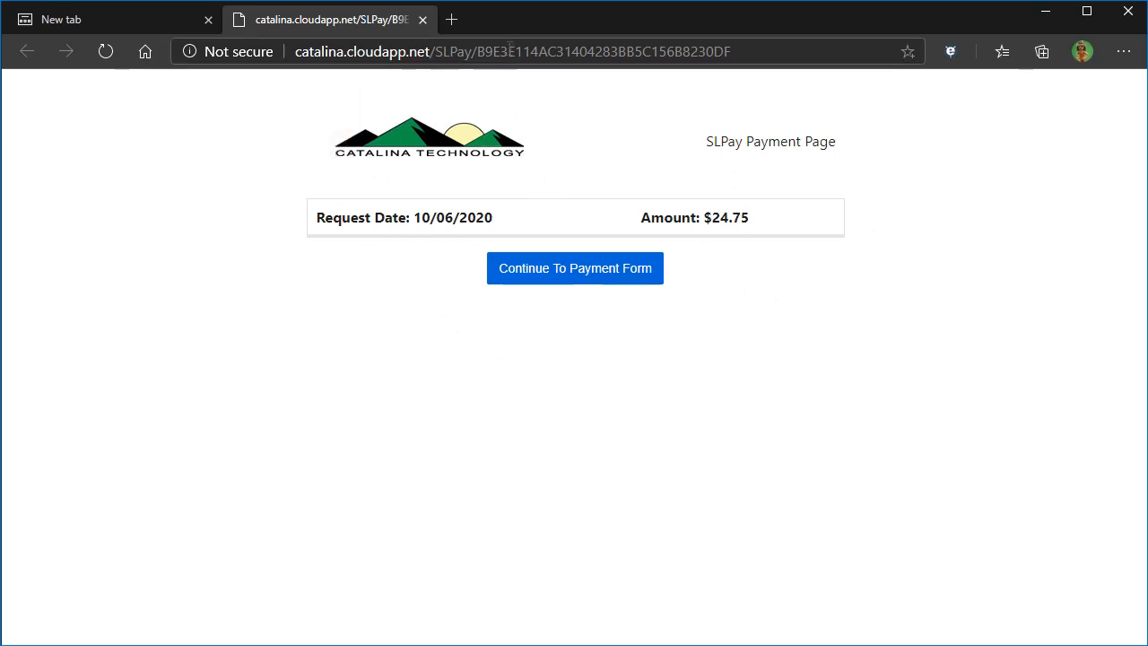
# Step: Continue from the payment request summary to the SLPay card form, dismissing the site alert
pyautogui.click(553, 51)
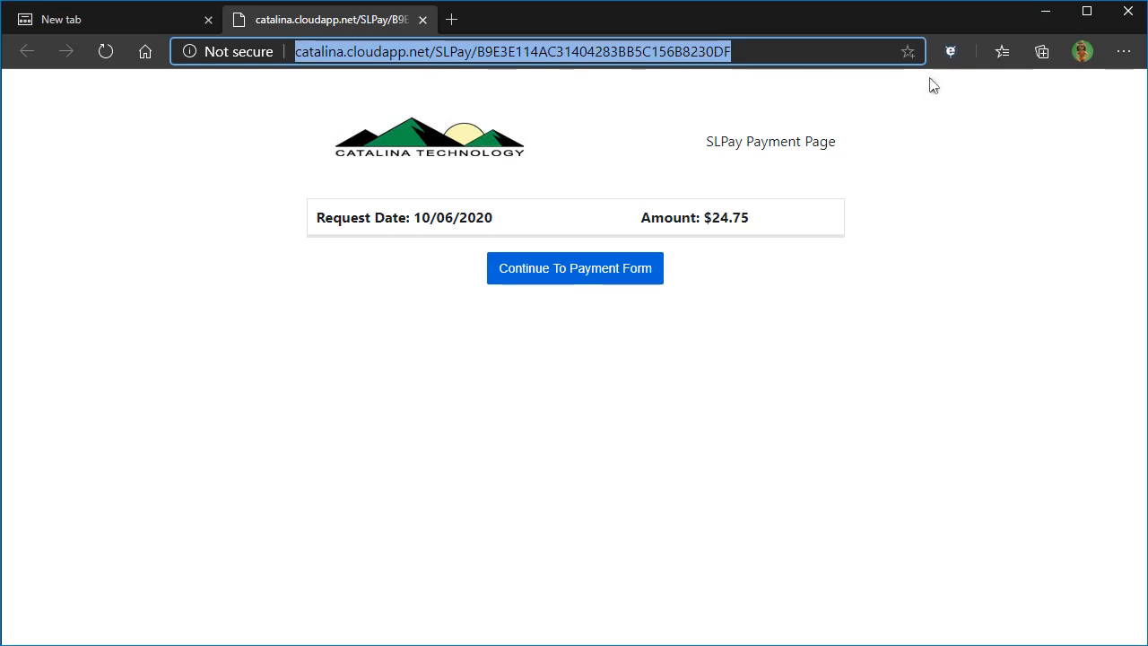
pyautogui.click(883, 352)
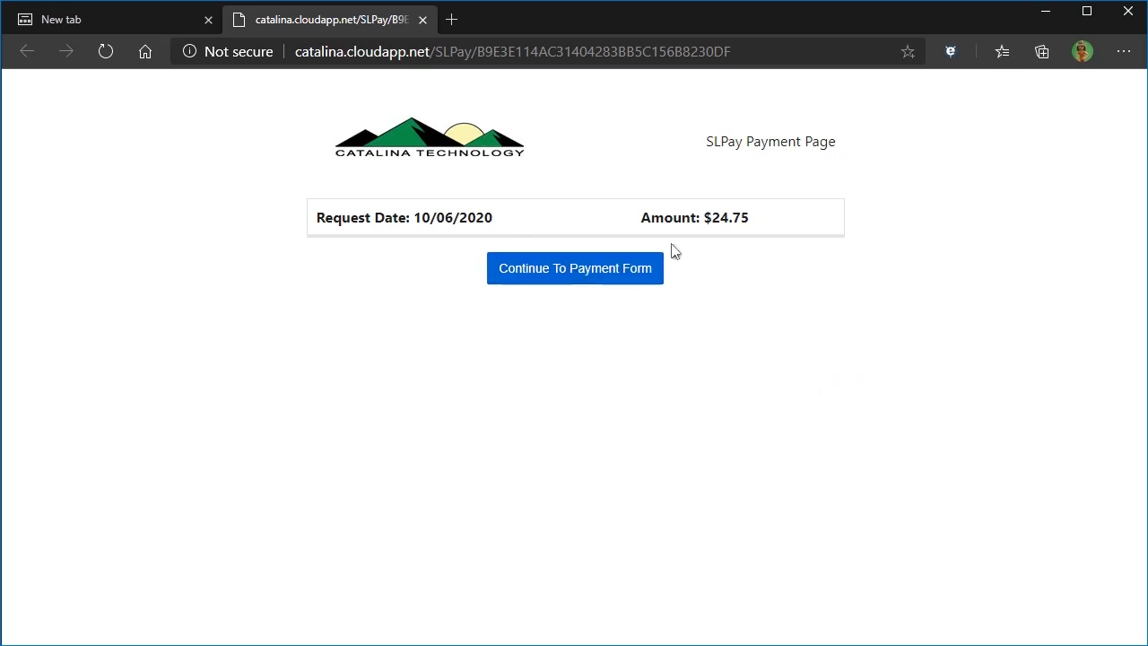
pyautogui.click(565, 271)
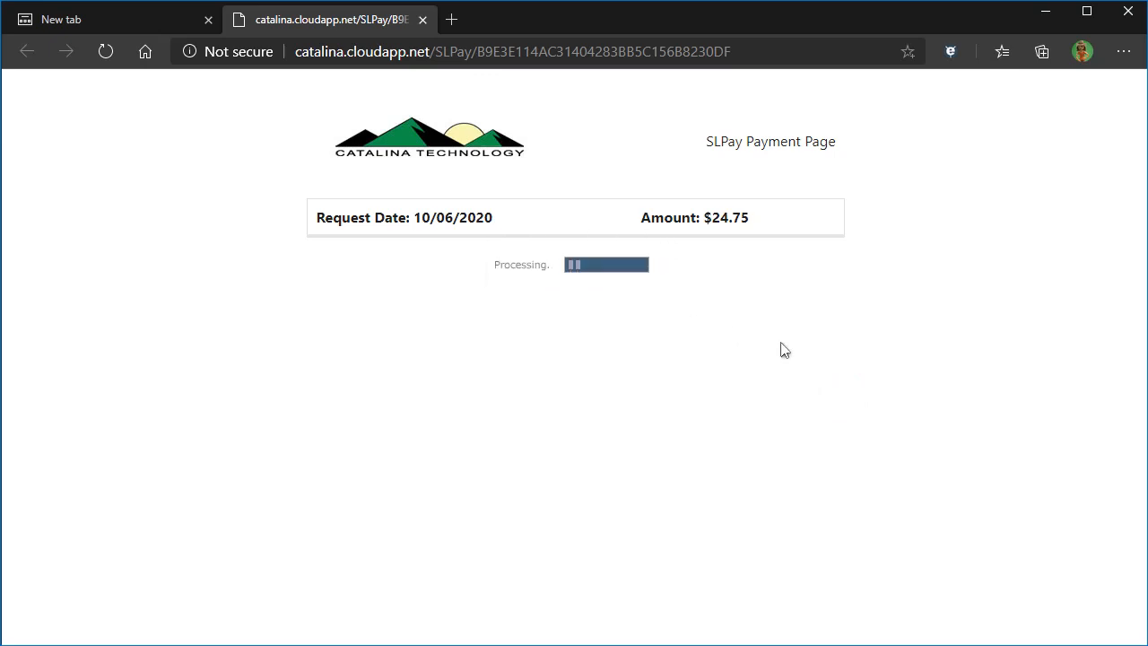
pyautogui.click(661, 165)
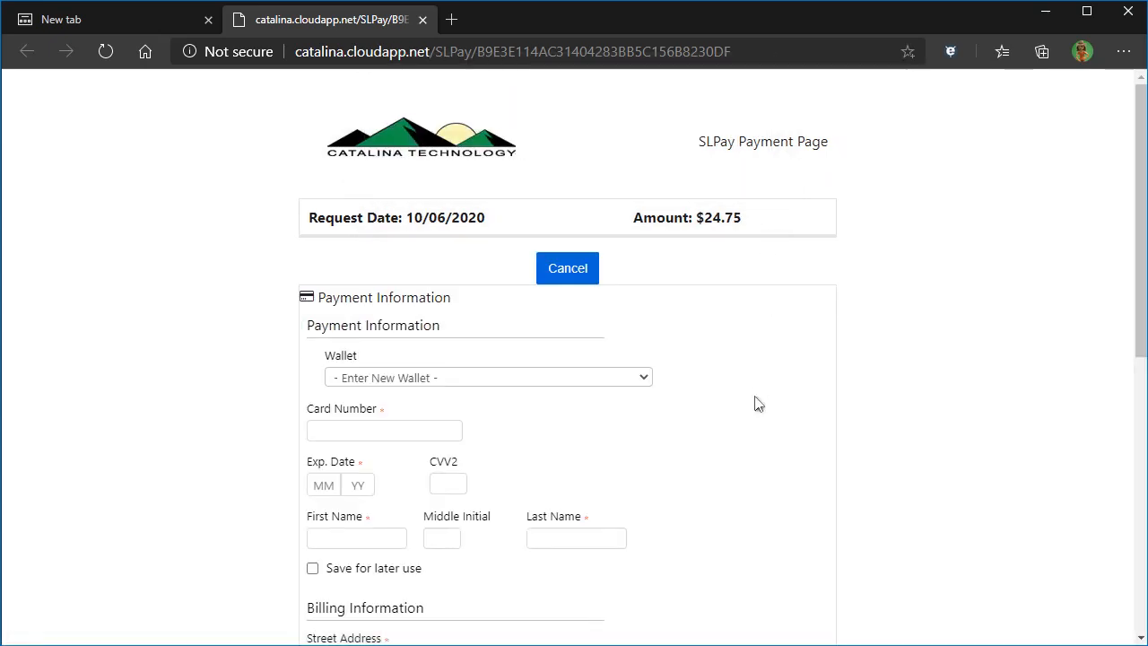
# Step: Enter the Visa test card number, expiry 10/22, security code and cardholder's first and last name
pyautogui.scroll(-2, 775, 395)
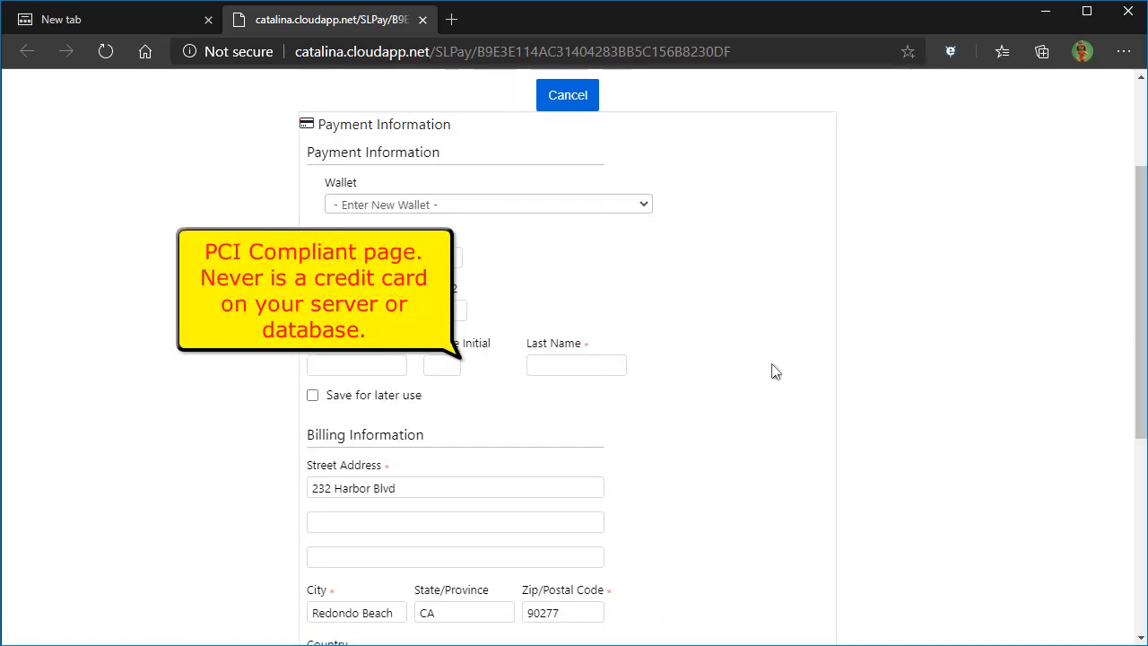
pyautogui.scroll(2, 774, 371)
pyautogui.scroll(-1, 773, 371)
pyautogui.click(569, 292)
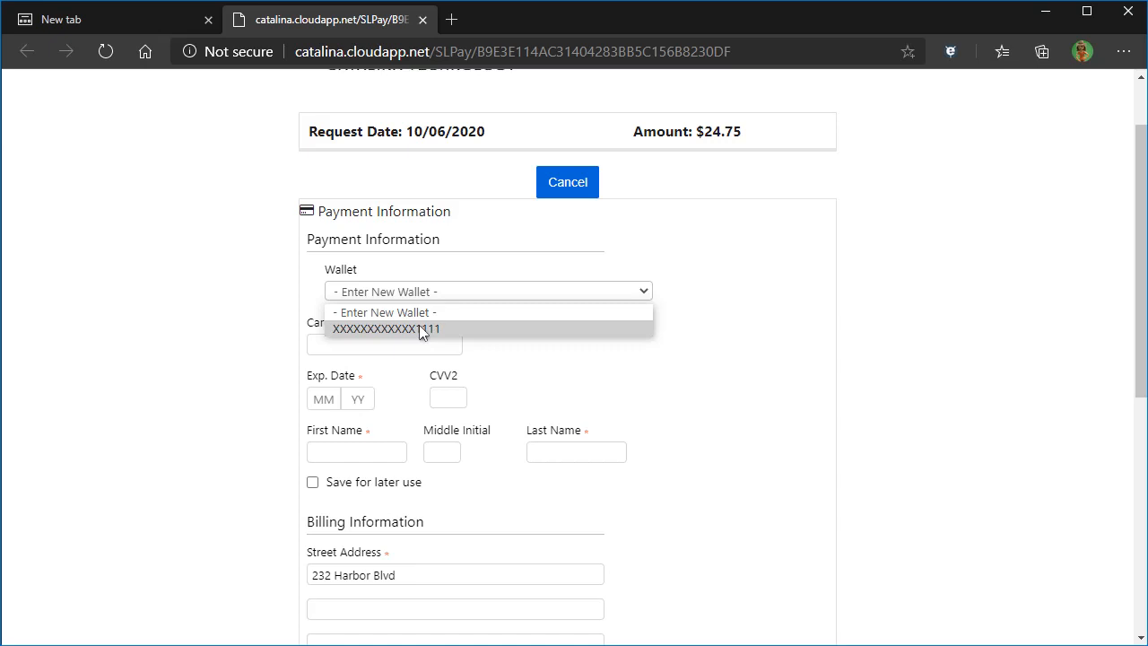
pyautogui.click(762, 335)
pyautogui.click(390, 346)
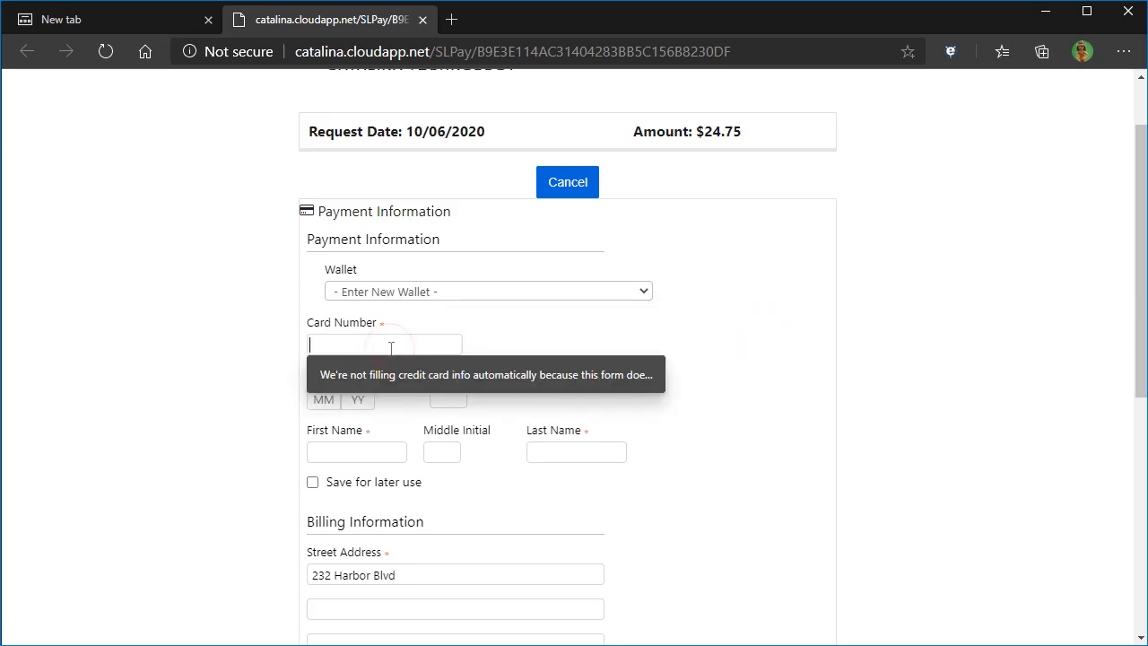
pyautogui.write('4111-1111-1111-1111')
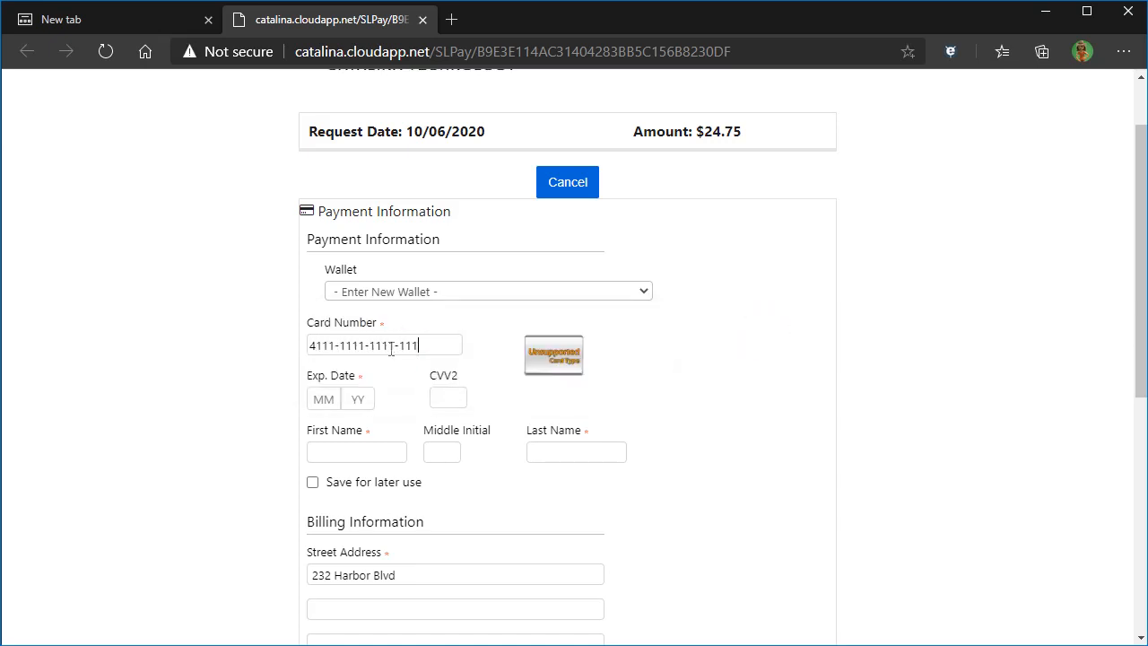
pyautogui.click(321, 397)
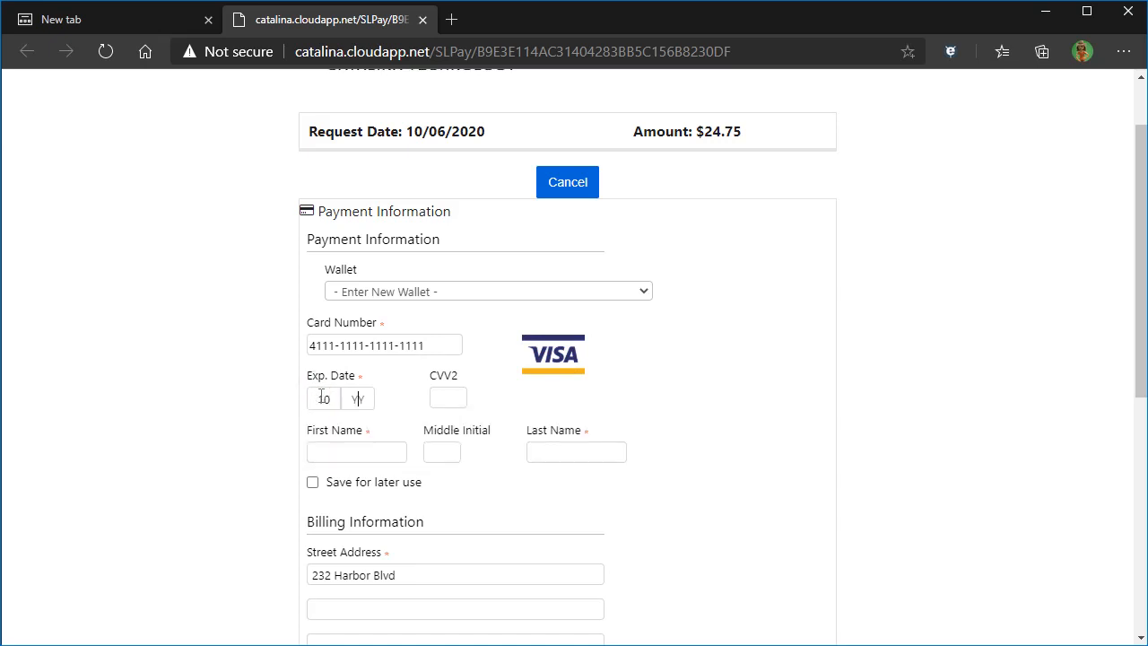
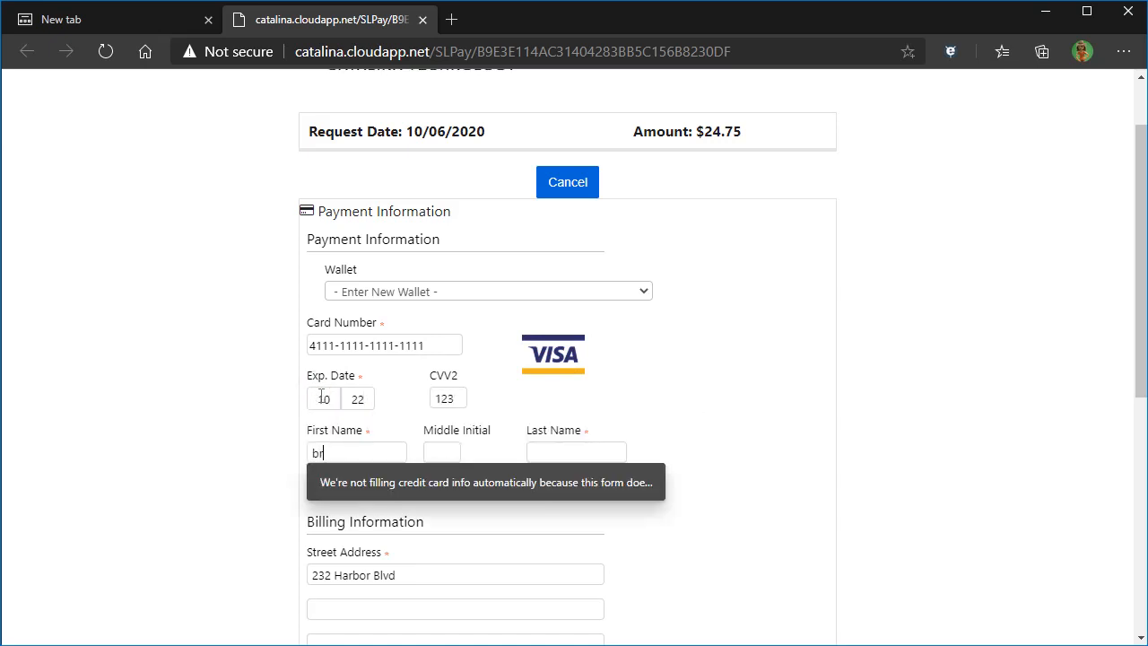
pyautogui.press('Tab')
pyautogui.press('Tab')
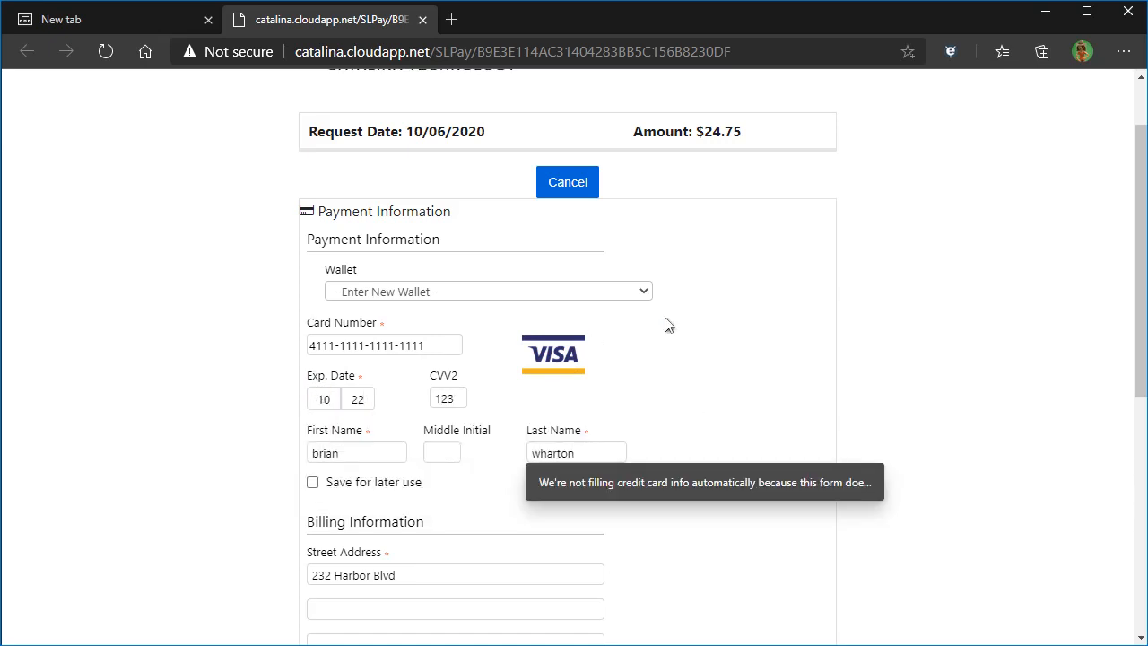
# Step: Leave save-for-later and default-card unchecked, then submit the $24.75 payment
pyautogui.scroll(-3, 678, 346)
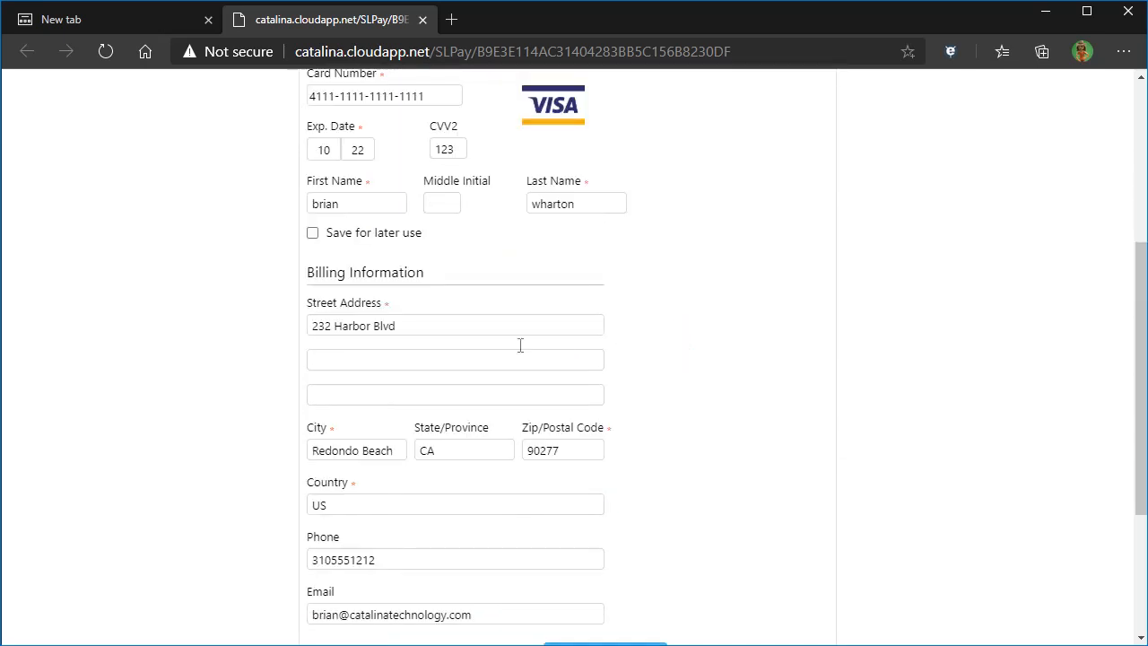
pyautogui.click(312, 221)
pyautogui.click(312, 241)
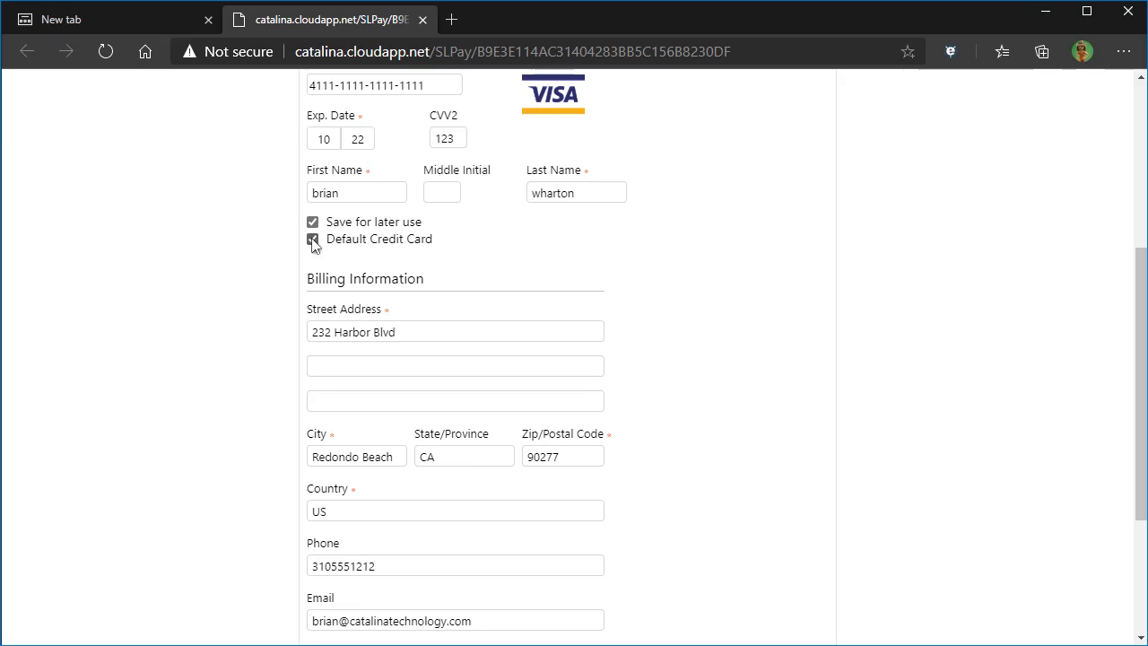
pyautogui.click(312, 239)
pyautogui.click(312, 223)
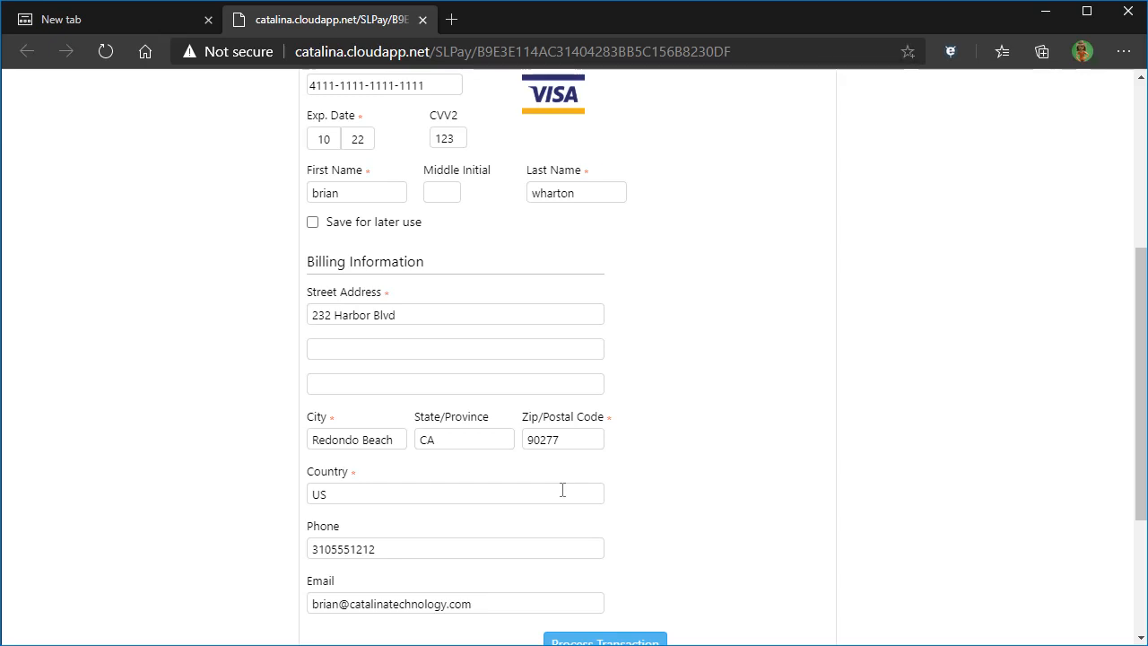
pyautogui.scroll(-1, 587, 488)
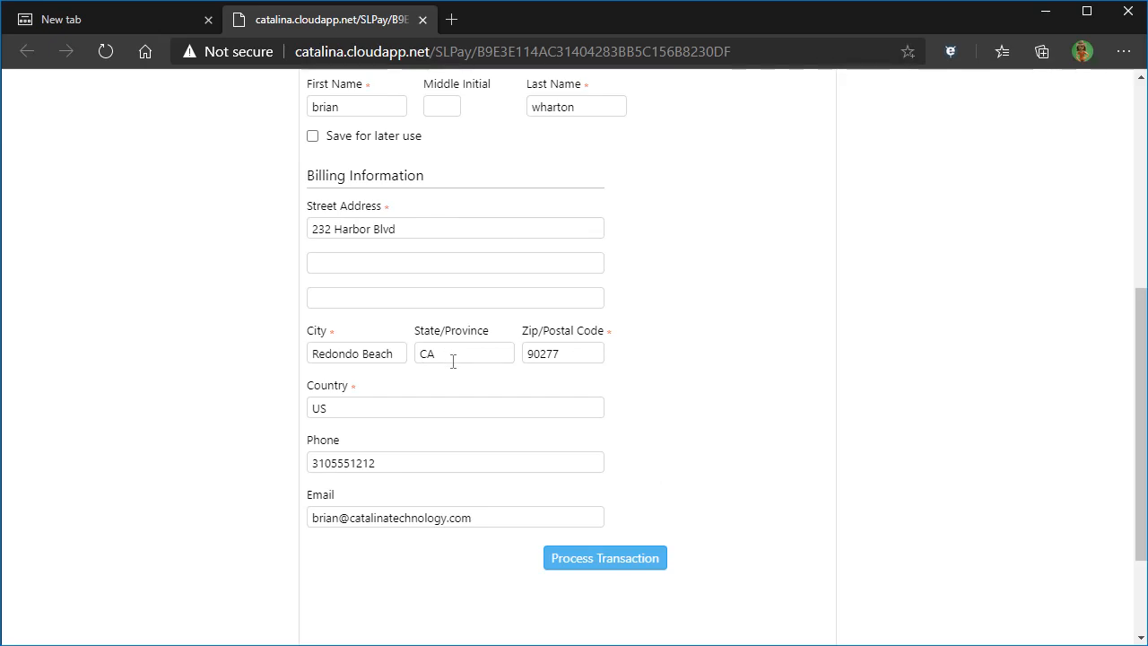
pyautogui.click(588, 561)
# Step: Review the $24.75 payment receipt, then switch back to Outlook
pyautogui.scroll(3, 924, 454)
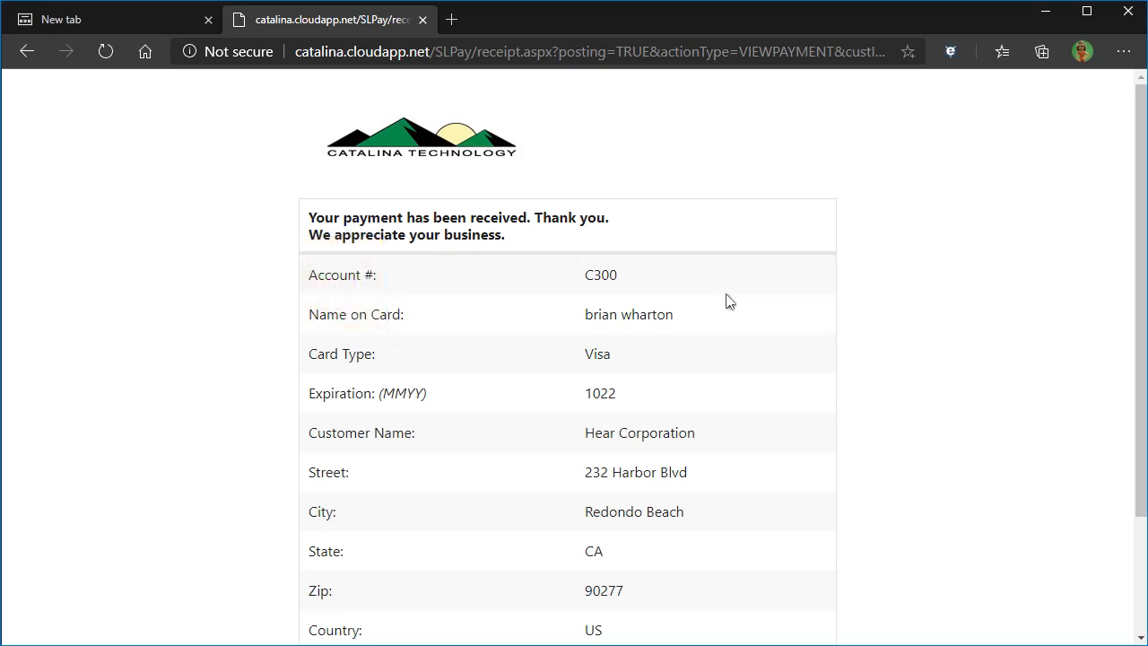
pyautogui.scroll(-3, 609, 372)
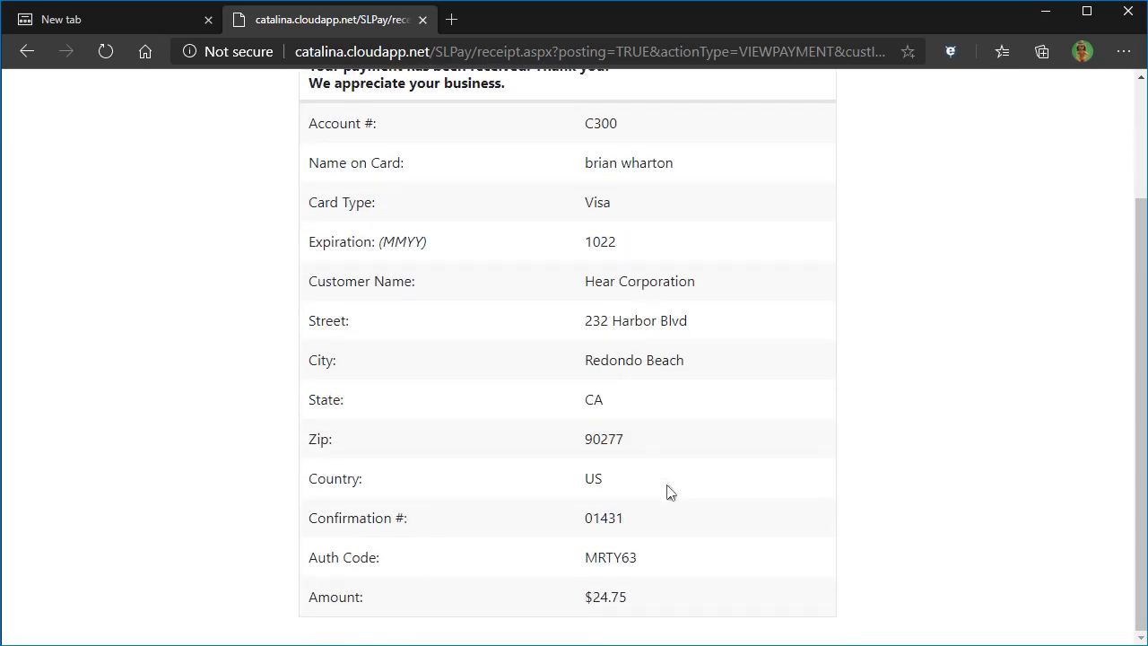
pyautogui.scroll(3, 613, 337)
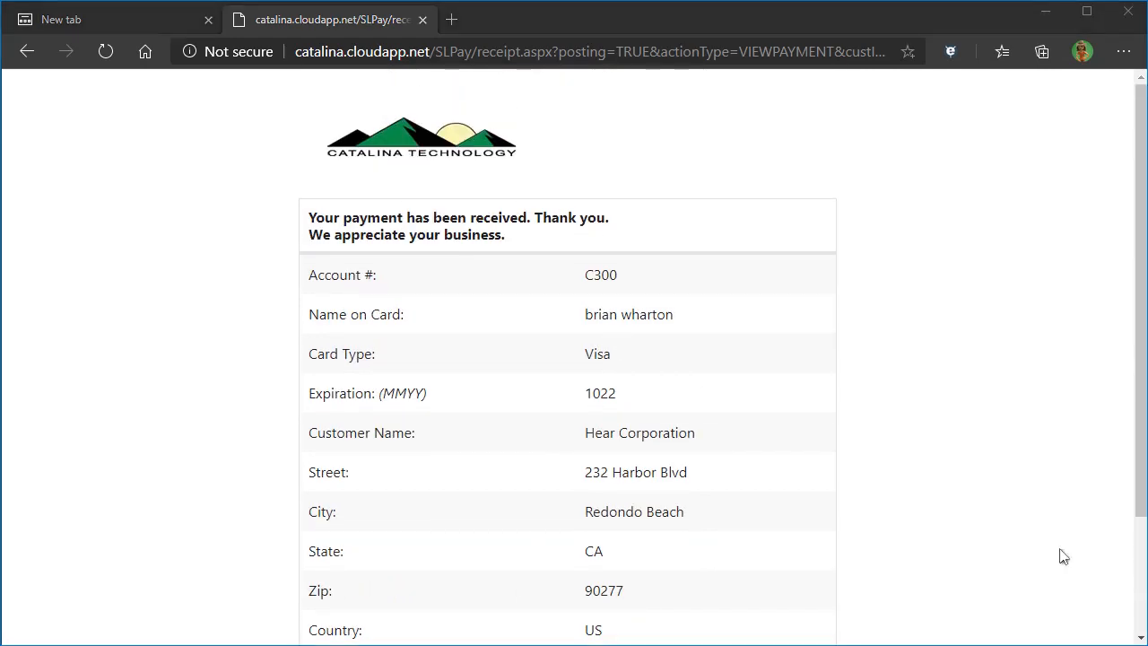
pyautogui.hotkey('alt', 'Tab')
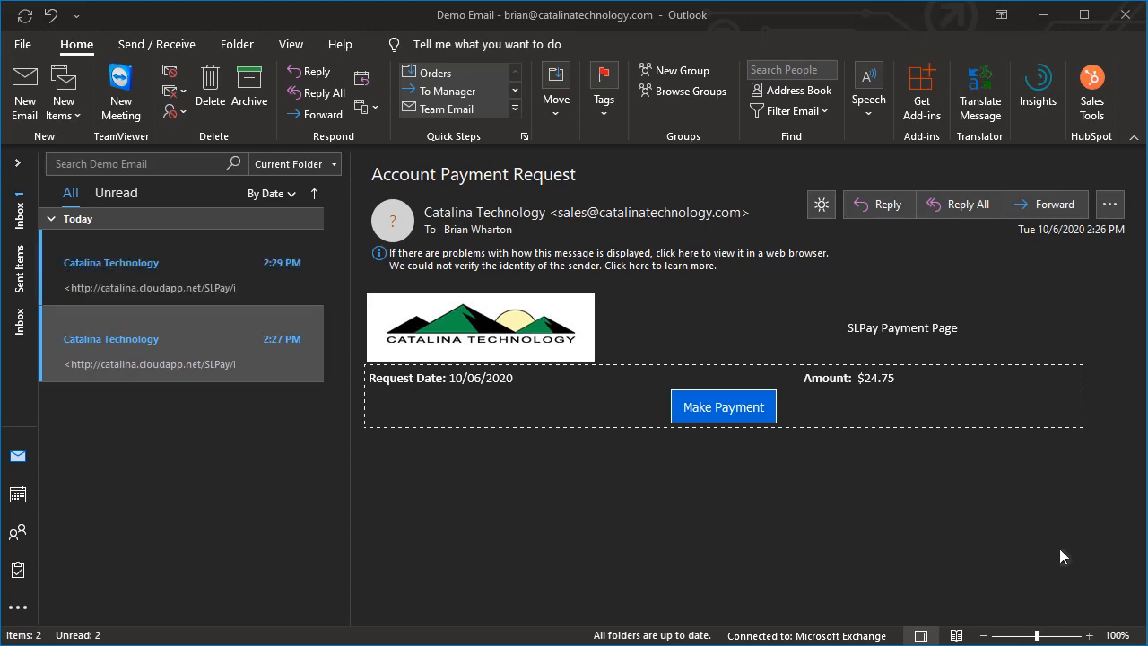
# Step: Read the $24.75 Payment Receipt email, then minimize Outlook and the browser to reveal Sales Orders
pyautogui.click(248, 272)
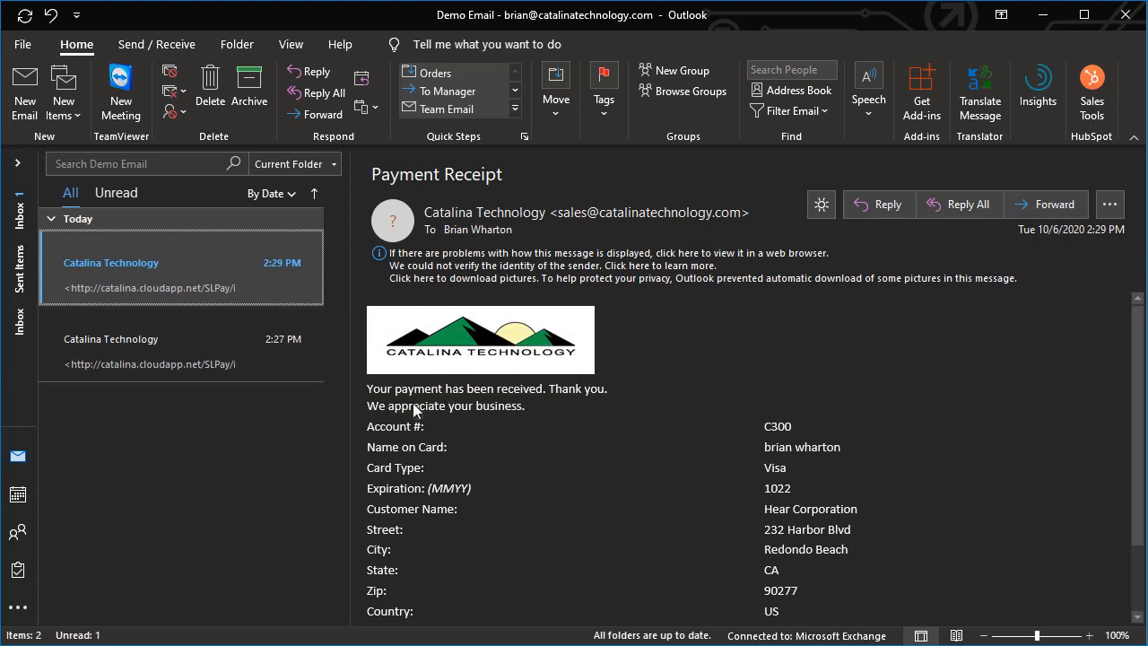
pyautogui.click(1043, 20)
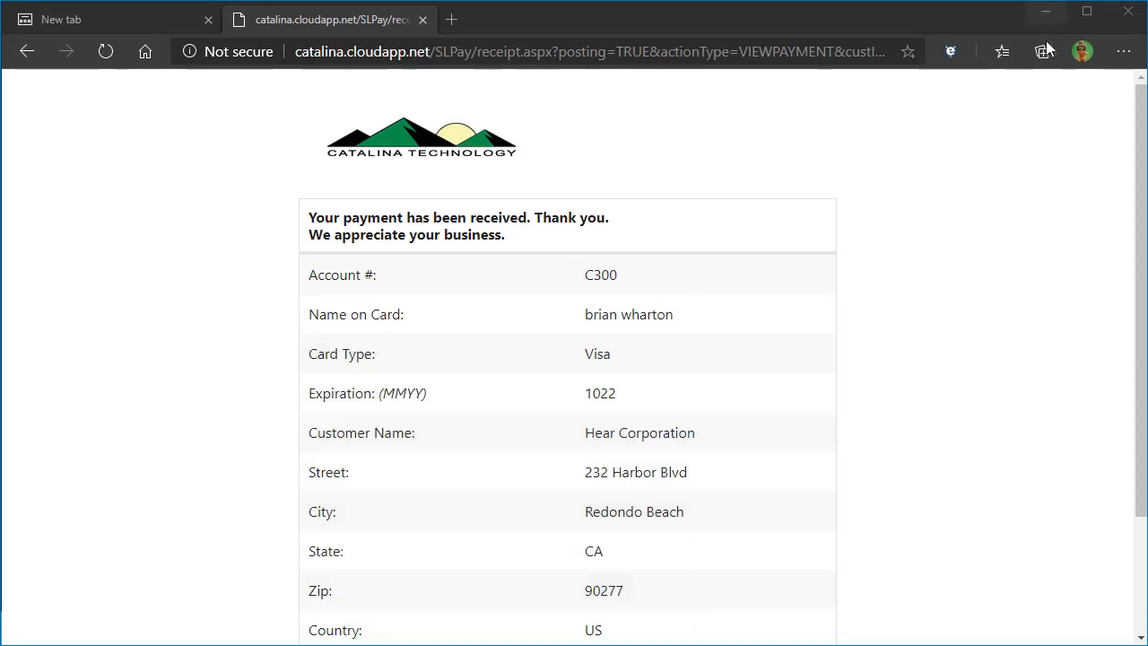
pyautogui.click(1046, 18)
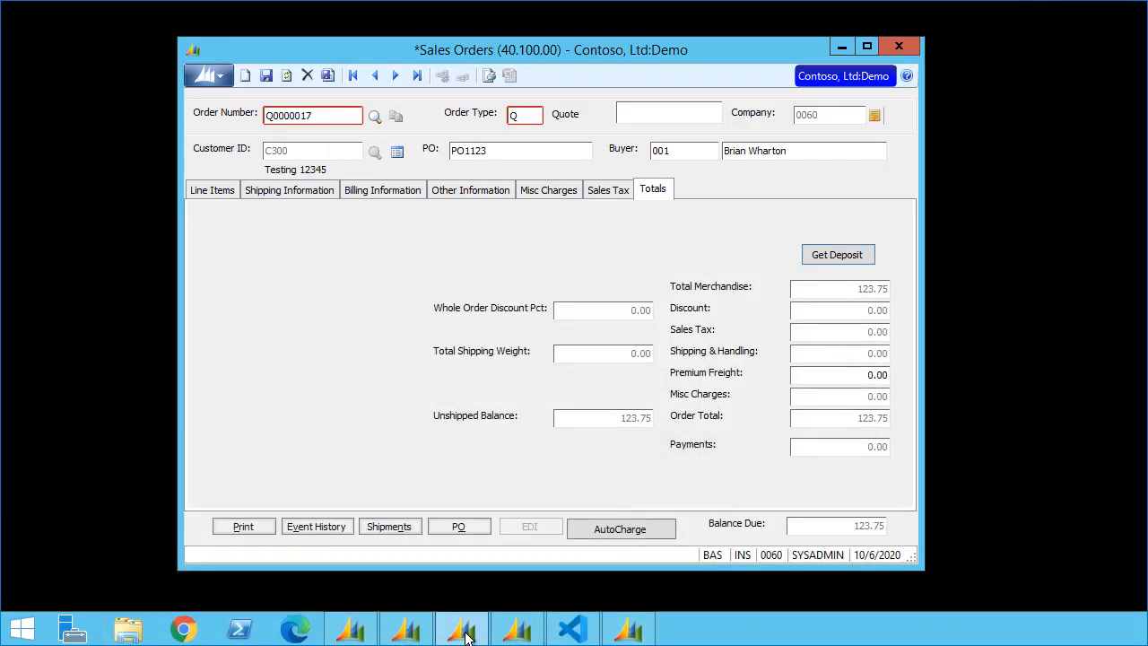
# Step: Open Payment Entry and load held batch 000747 with the 24.75 payment from the Batch List
pyautogui.click(520, 631)
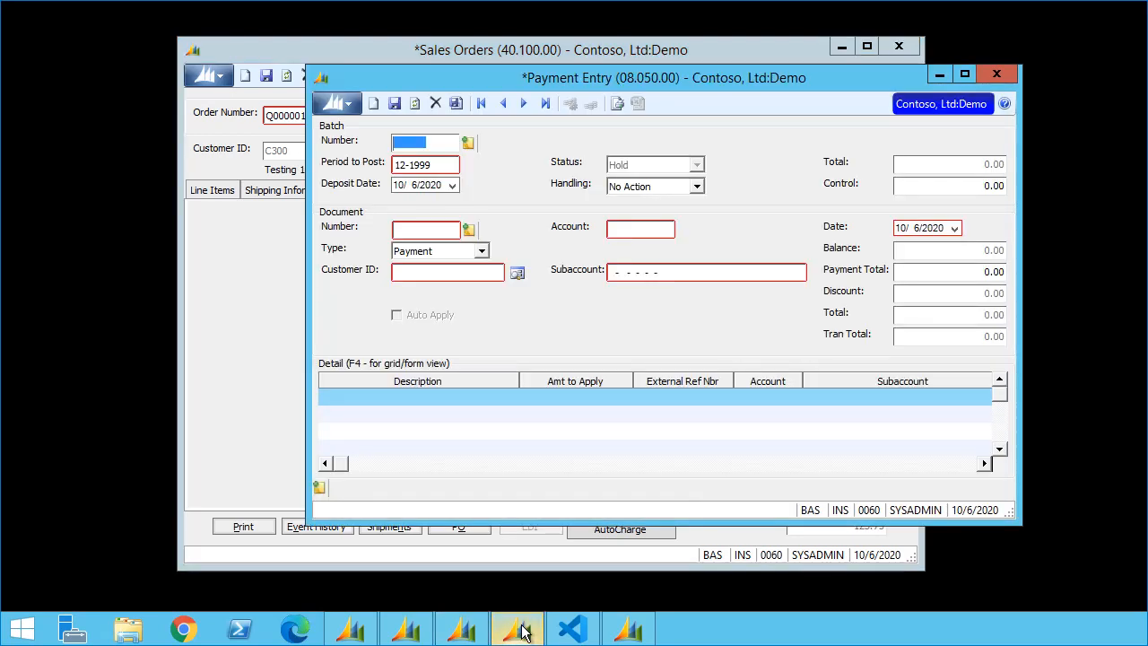
pyautogui.moveTo(616, 78); pyautogui.dragTo(588, 79)
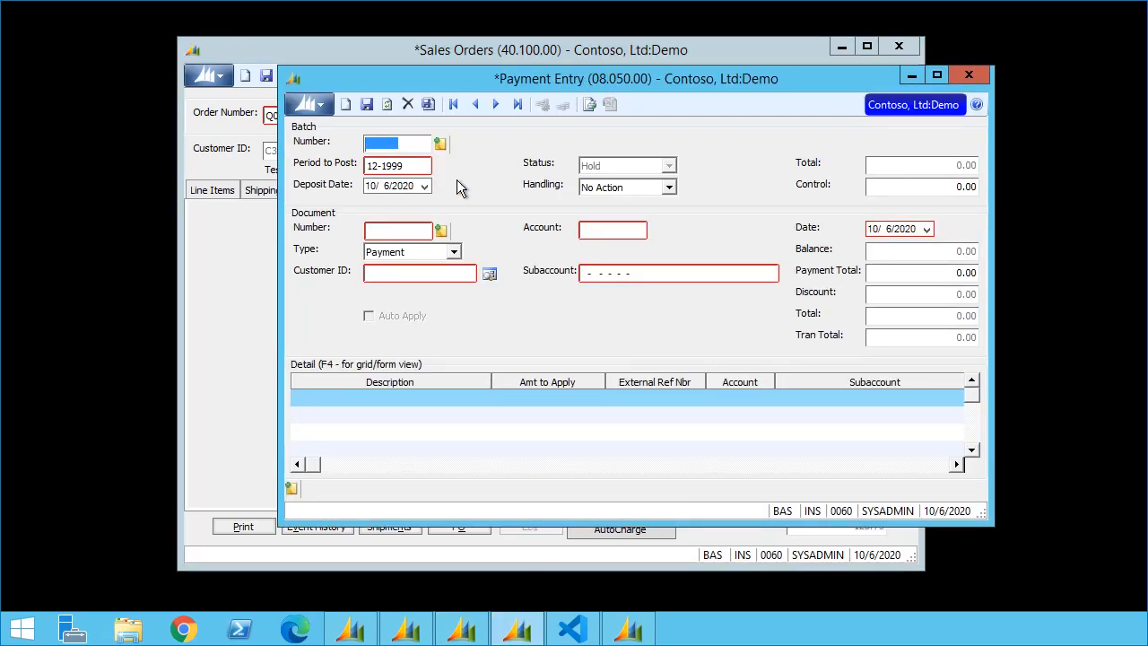
pyautogui.press('F3')
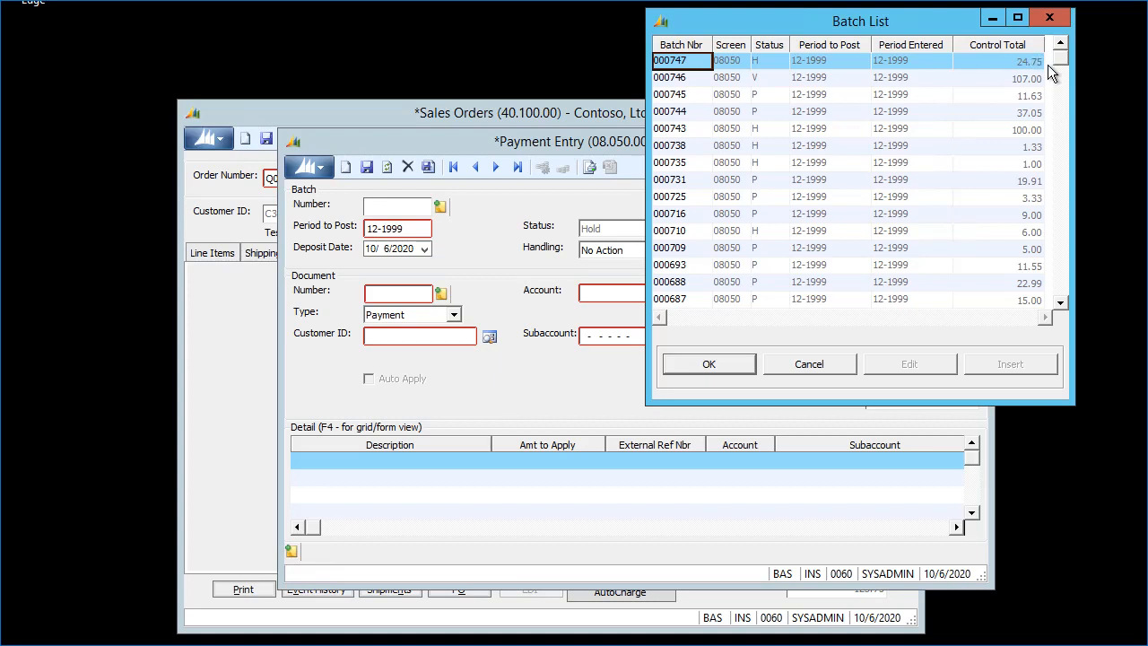
pyautogui.moveTo(749, 32); pyautogui.dragTo(644, 210)
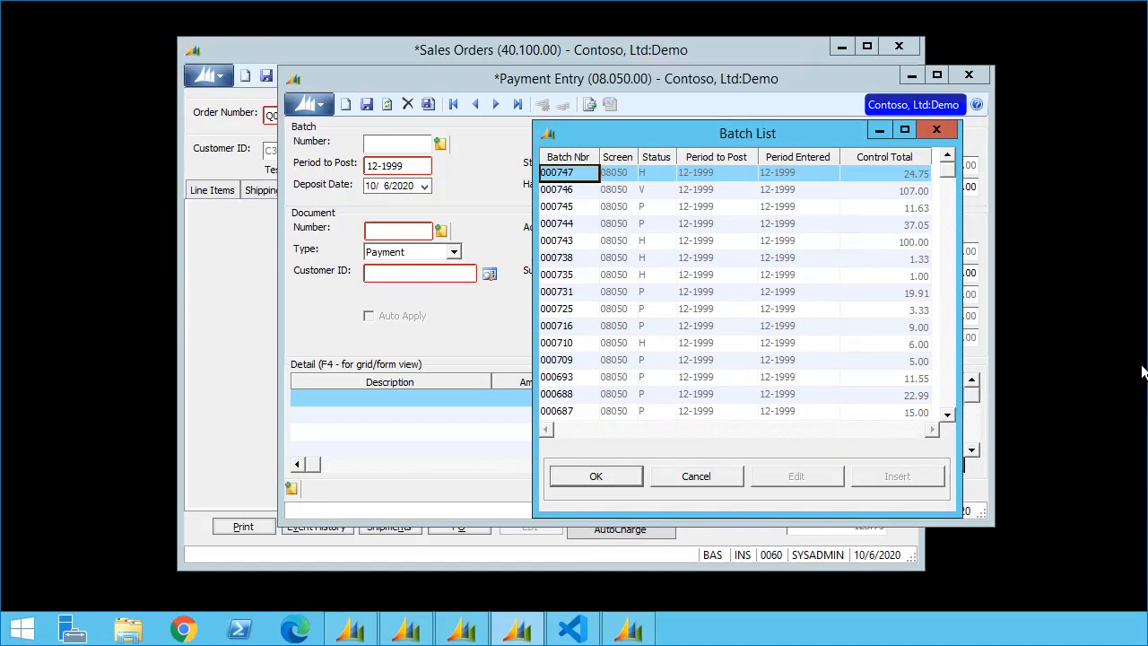
pyautogui.doubleClick(568, 173)
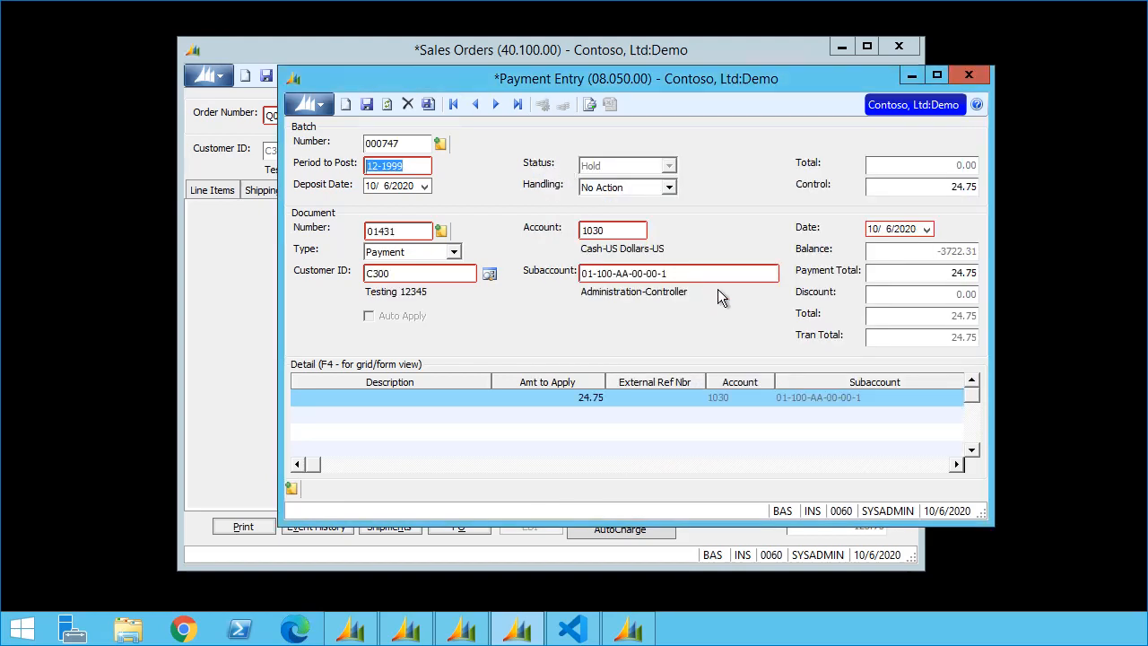
pyautogui.click(640, 187)
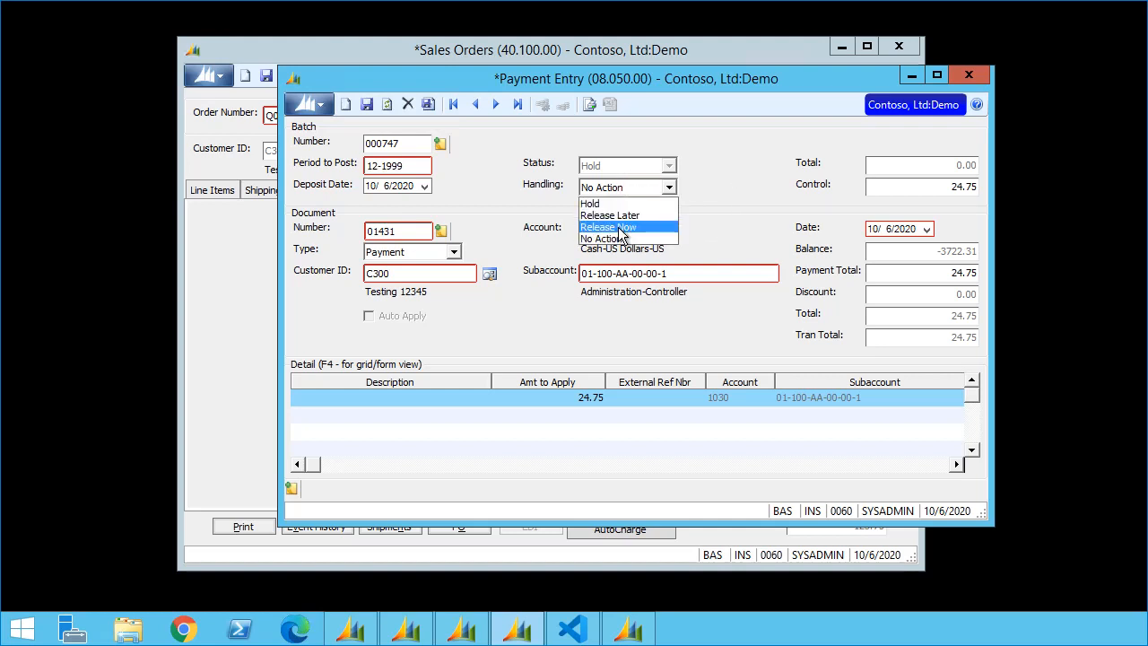
# Step: Set batch 000747 to Release Now, finish it, and acknowledge the completed process
pyautogui.click(655, 227)
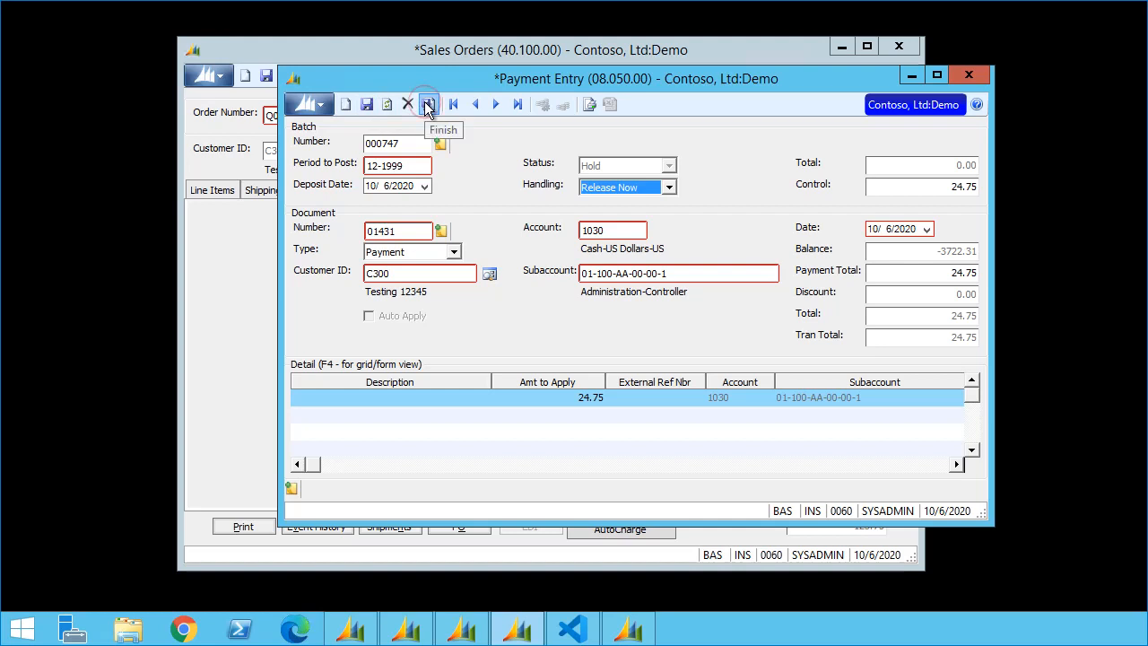
pyautogui.click(428, 104)
pyautogui.click(579, 350)
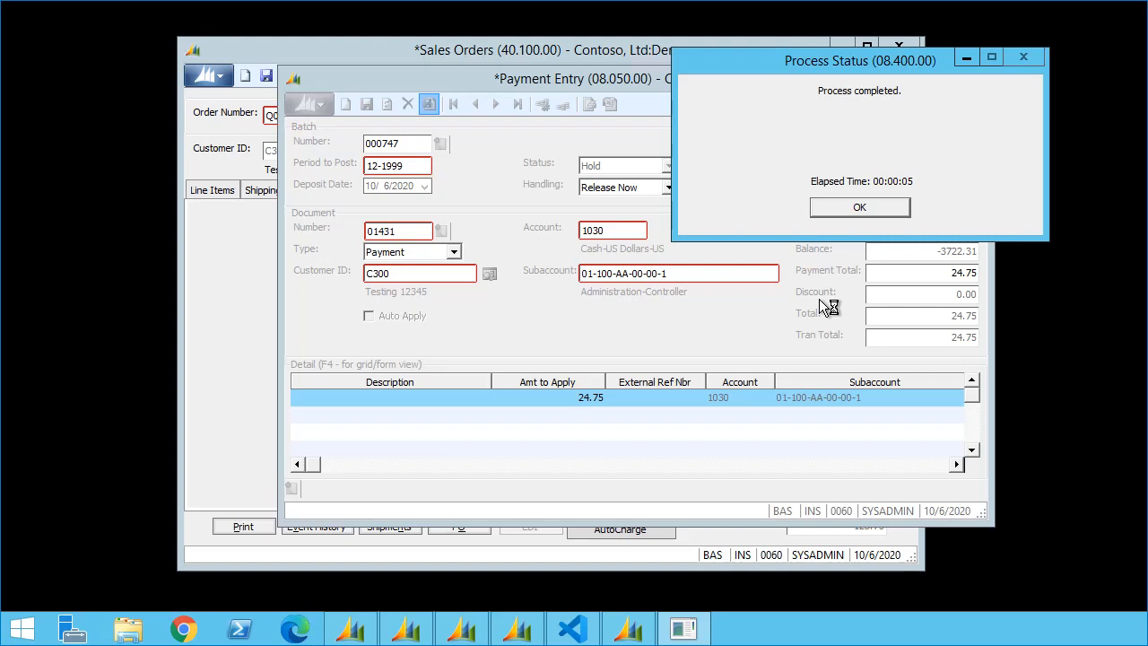
pyautogui.click(882, 207)
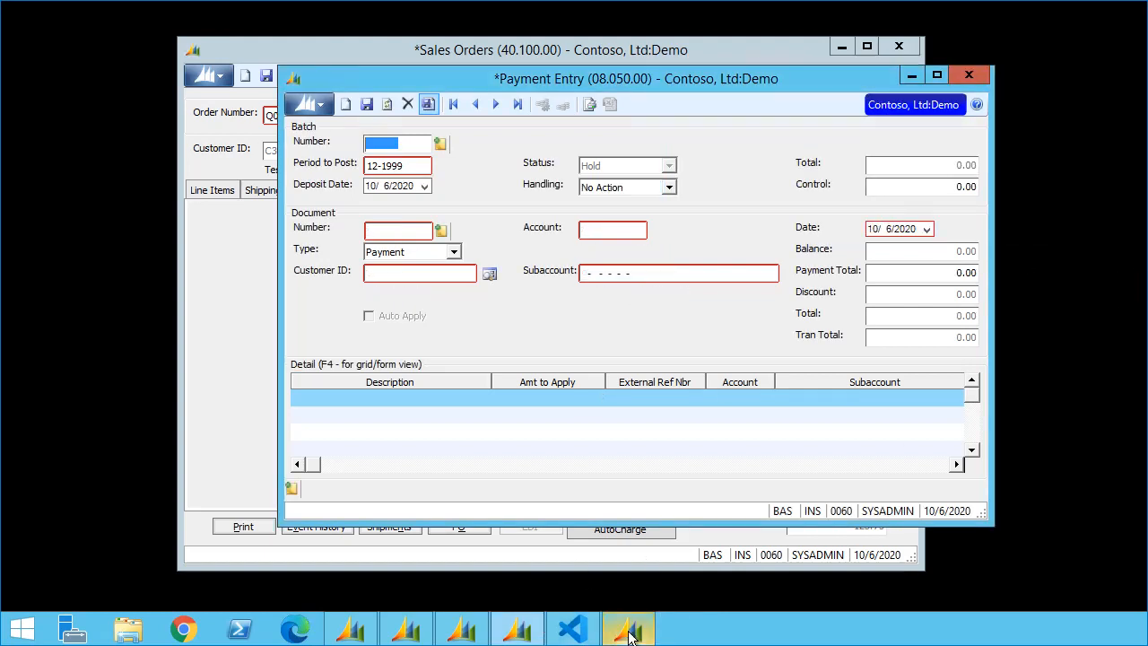
# Step: Load the paying customer's record in Customer Maintenance and open its account activity
pyautogui.moveTo(631, 635)
pyautogui.click(628, 526)
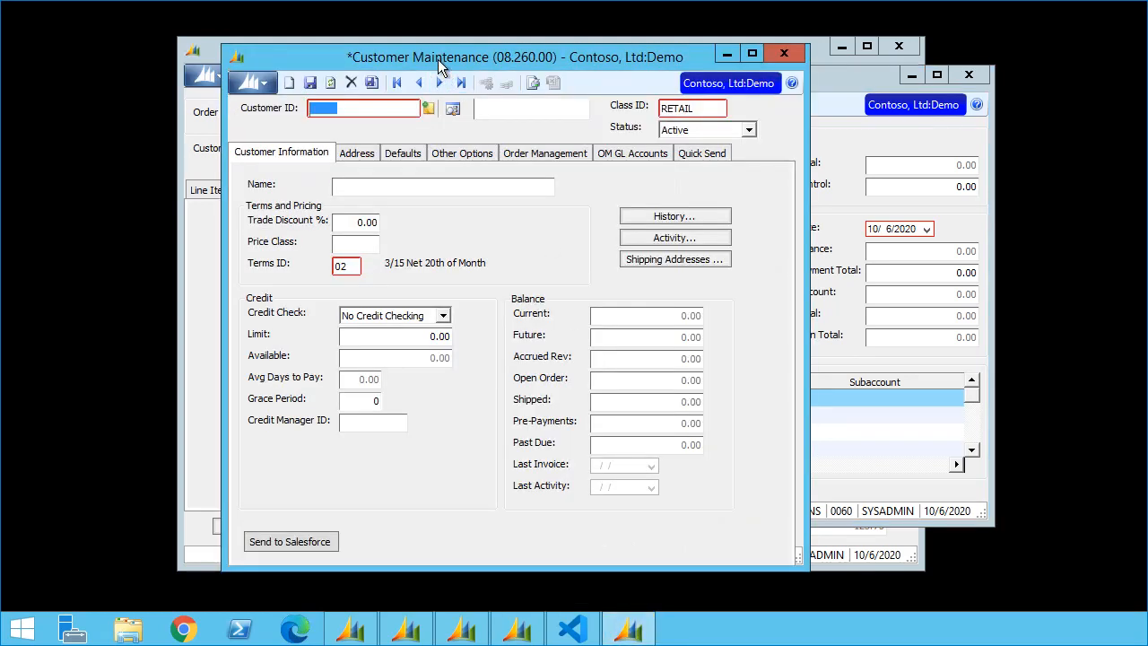
pyautogui.write('C300')
pyautogui.press('Tab')
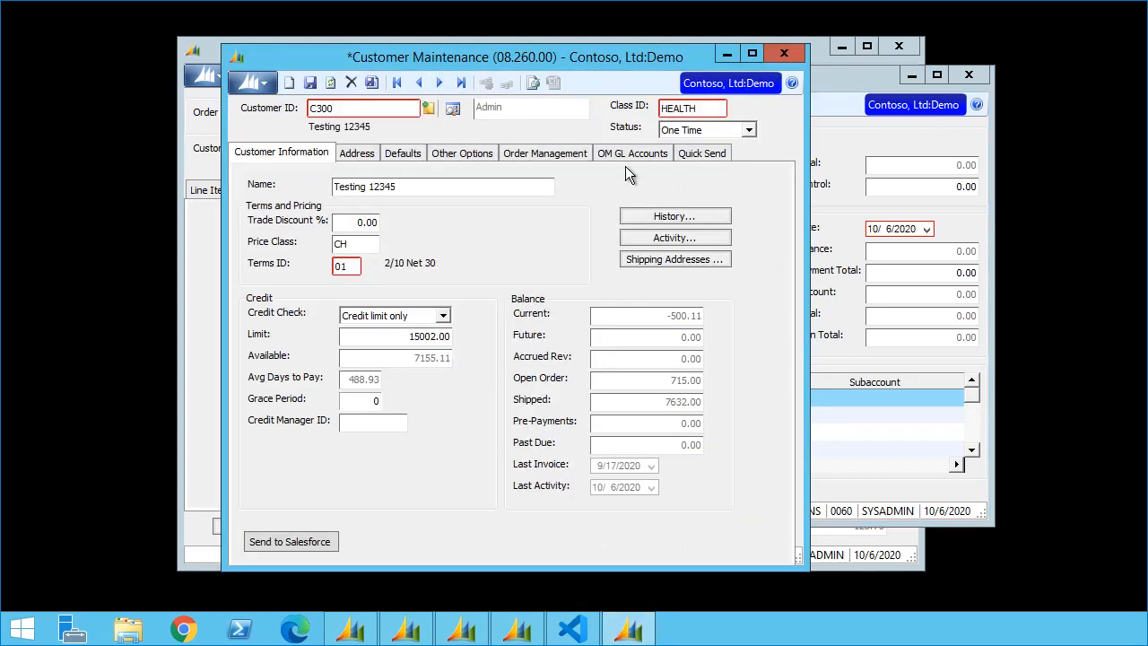
pyautogui.click(683, 241)
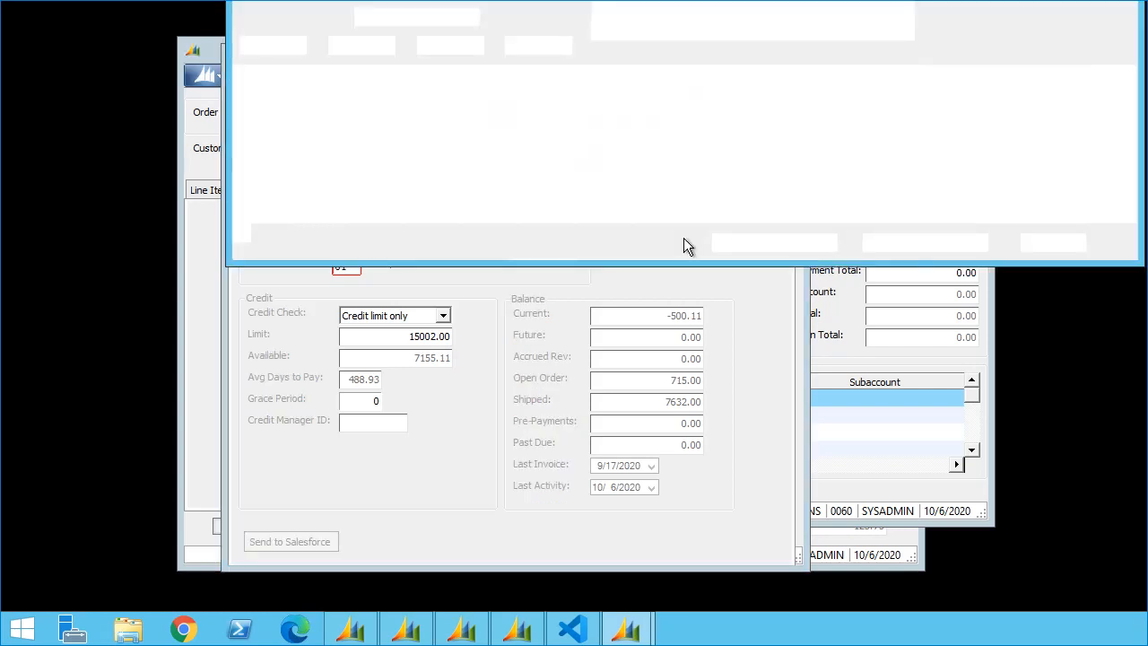